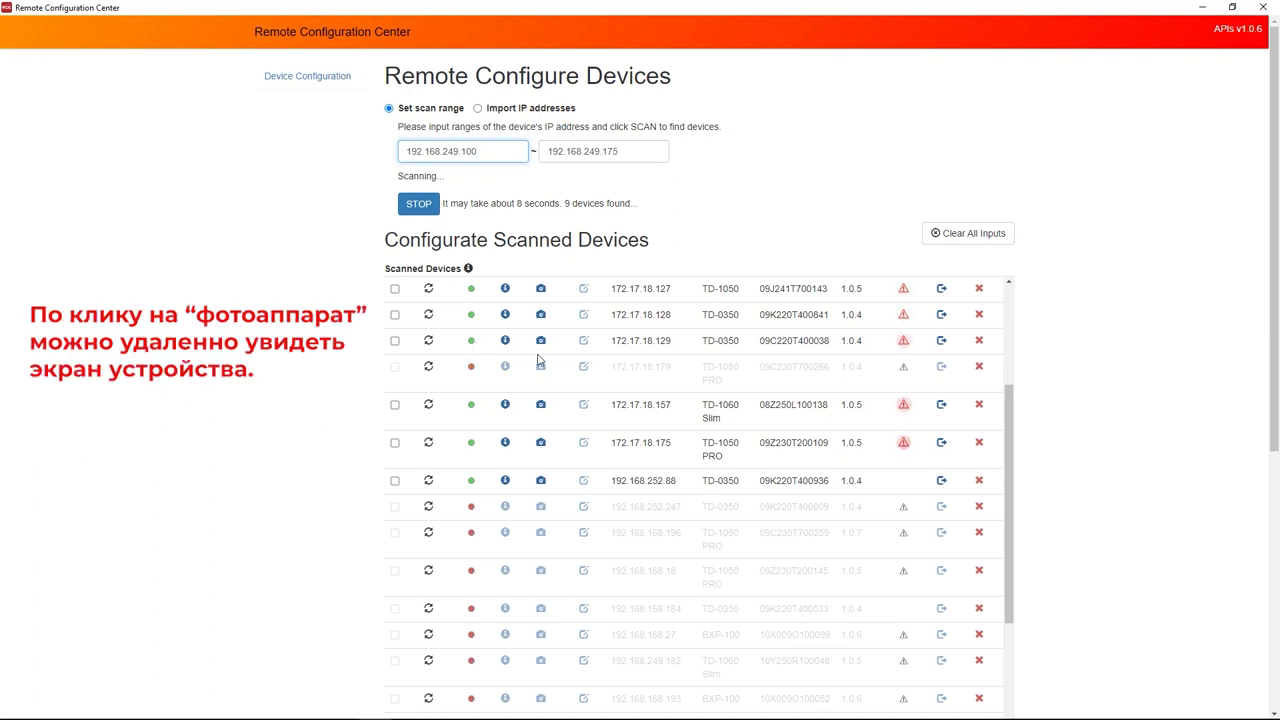
left_click(540, 343)
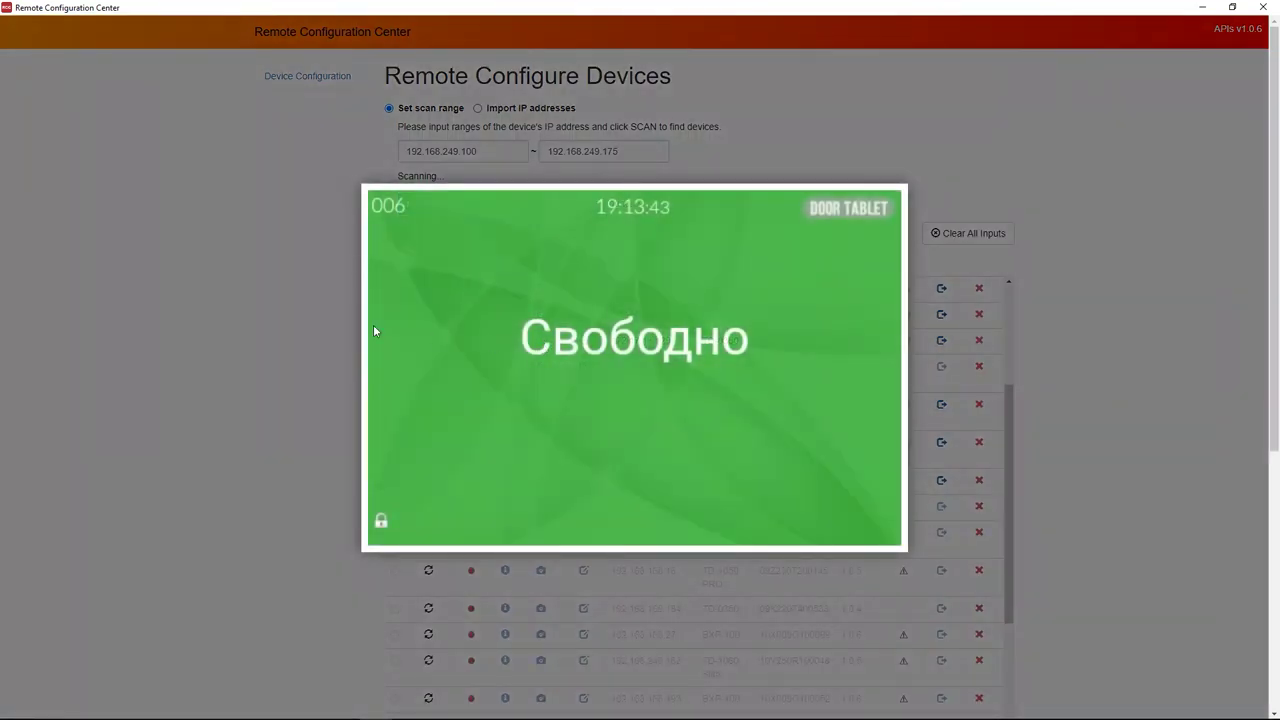
left_click(260, 337)
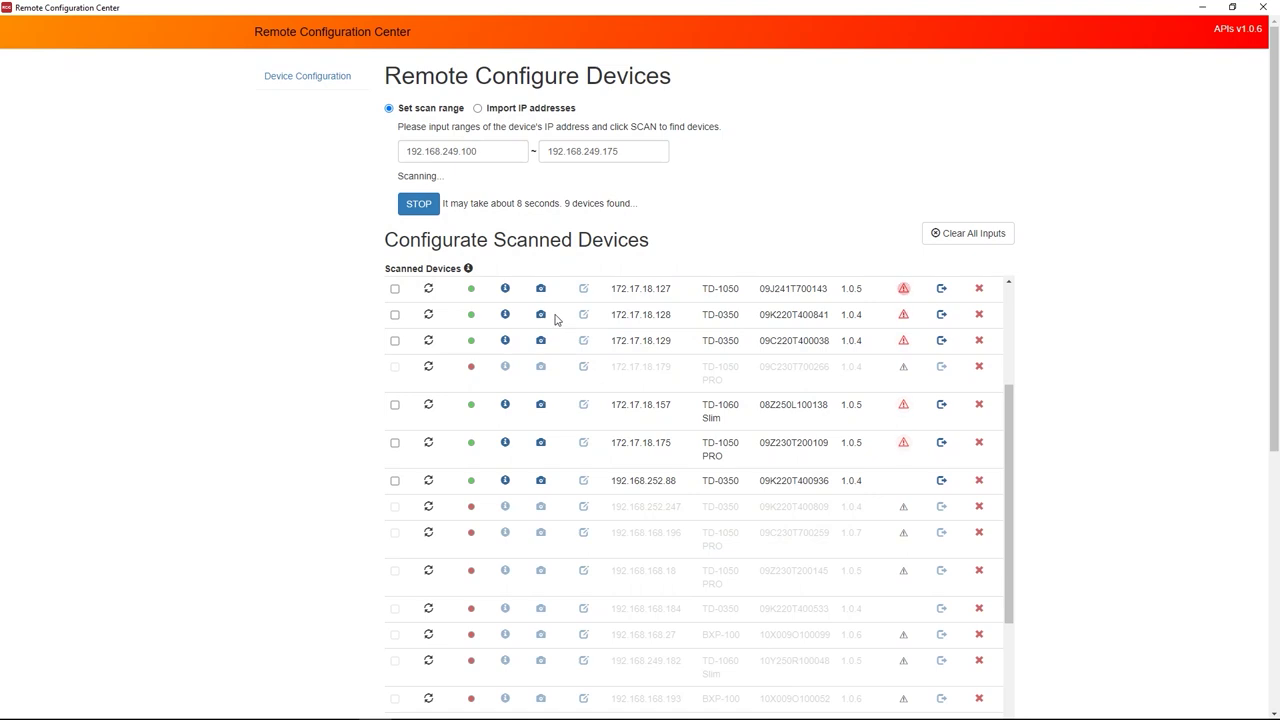
left_click(540, 289)
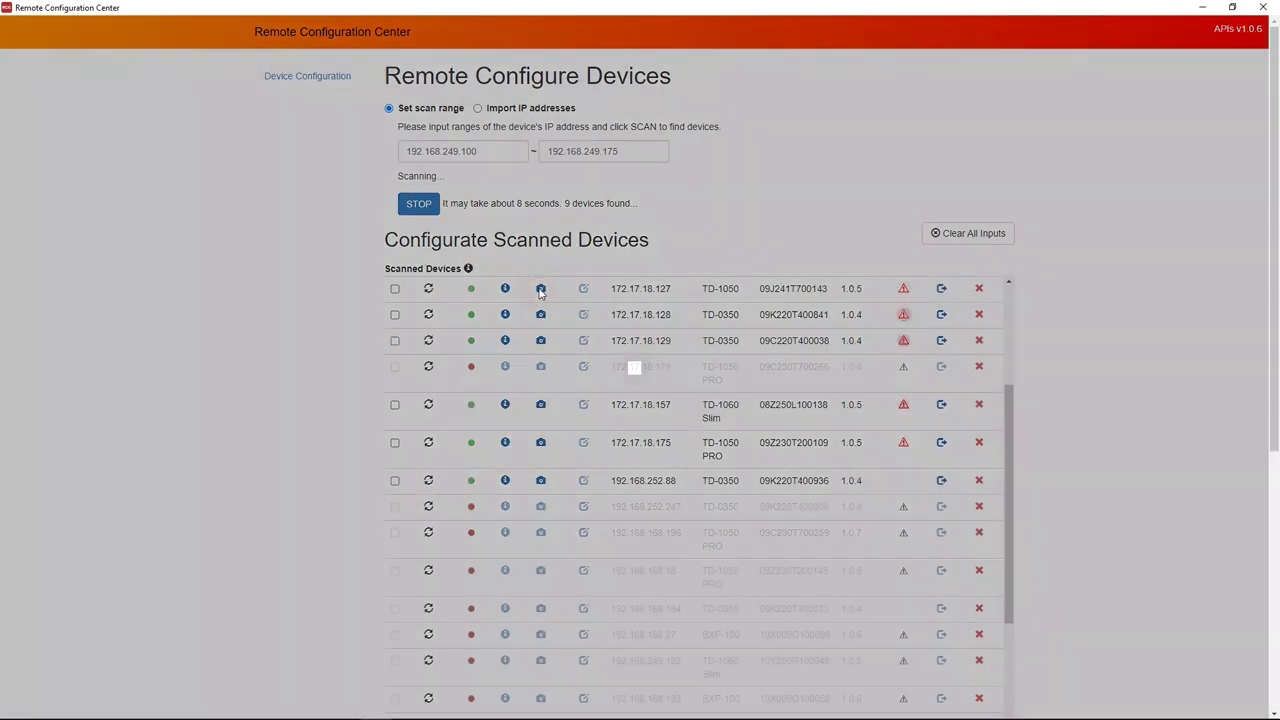
left_click(285, 346)
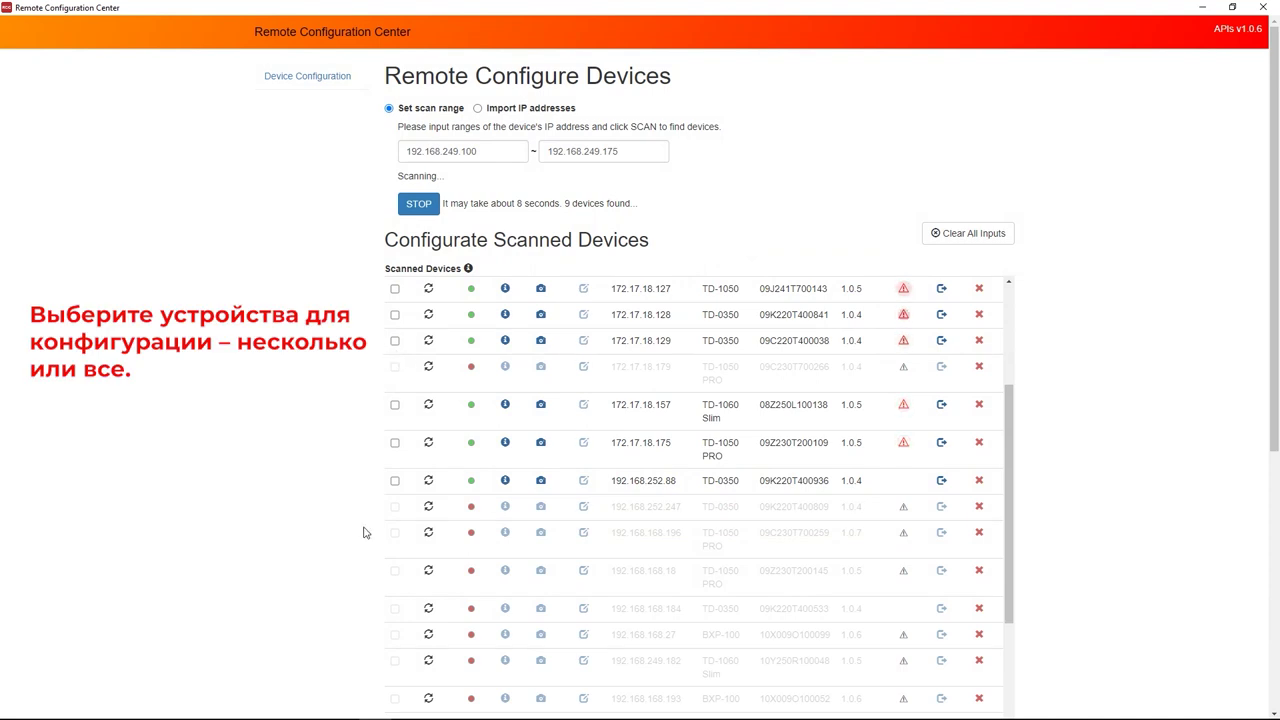
Try several device checkboxes and select-all, ending with only 192.168.252.88 (TD-0350) checked.
scroll(370, 505, "down", 1)
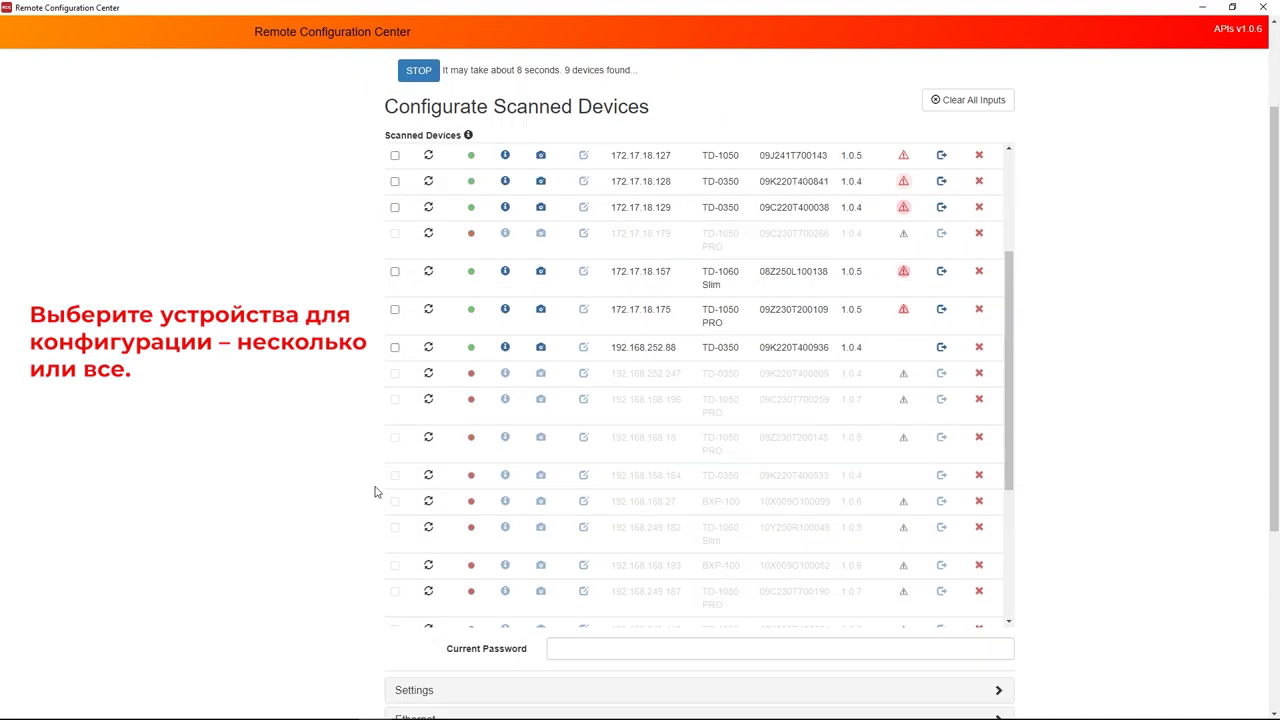
left_click(395, 349)
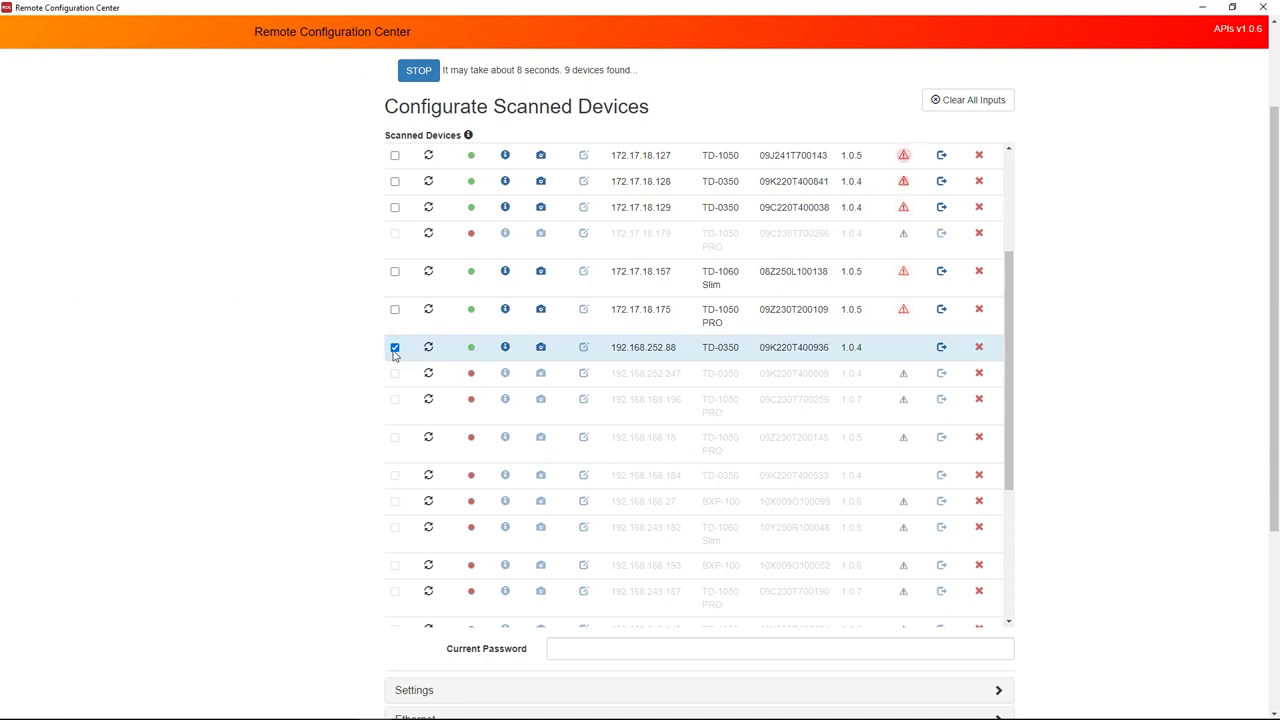
left_click(395, 311)
left_click(396, 269)
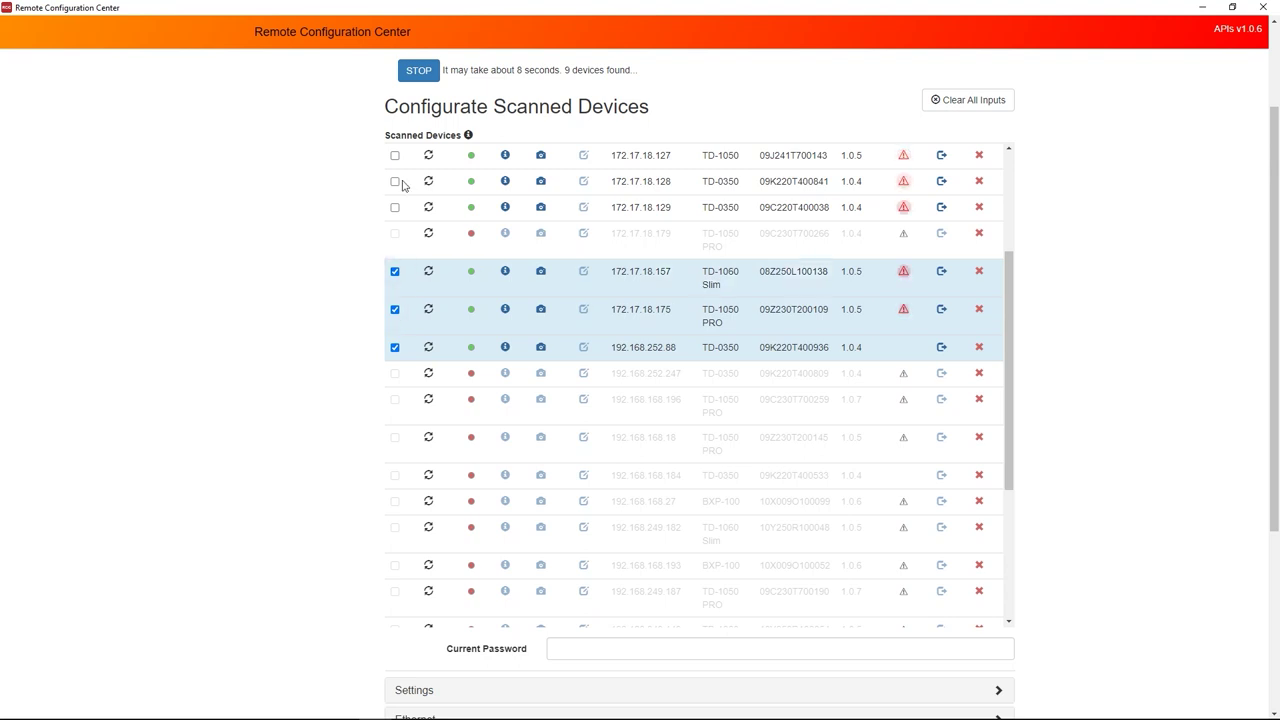
scroll(398, 190, "up", 2)
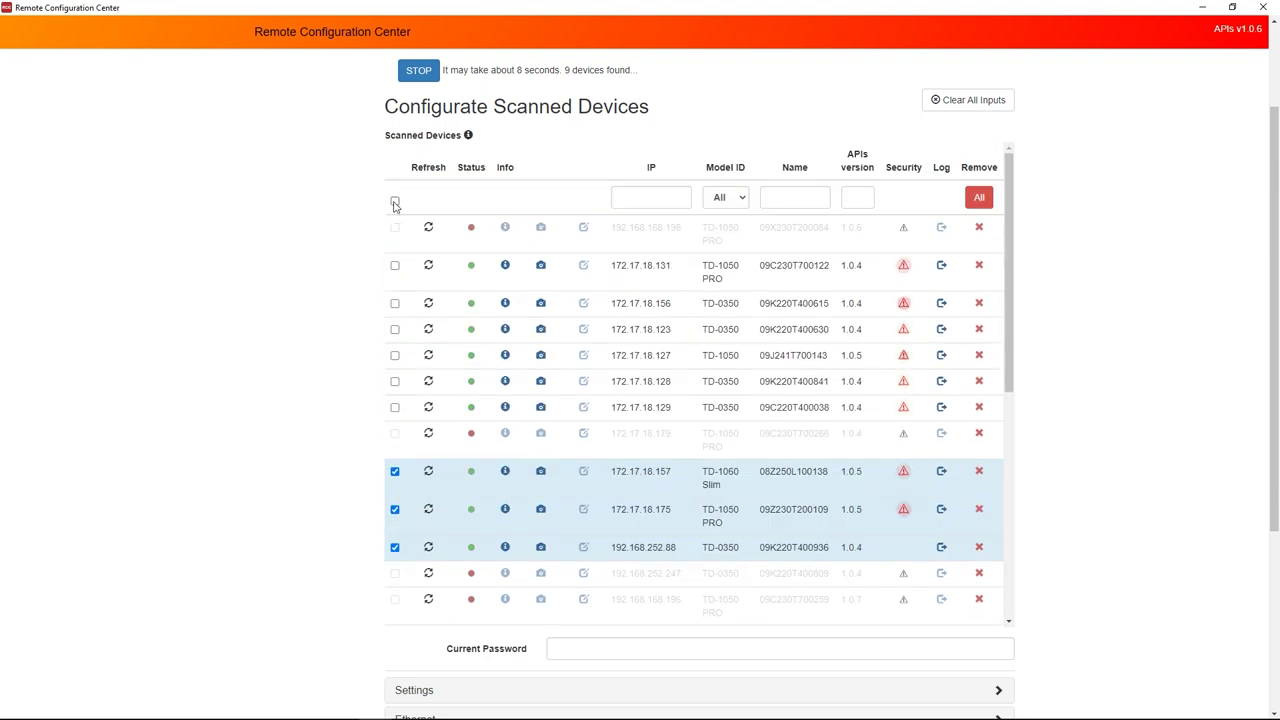
left_click(395, 202)
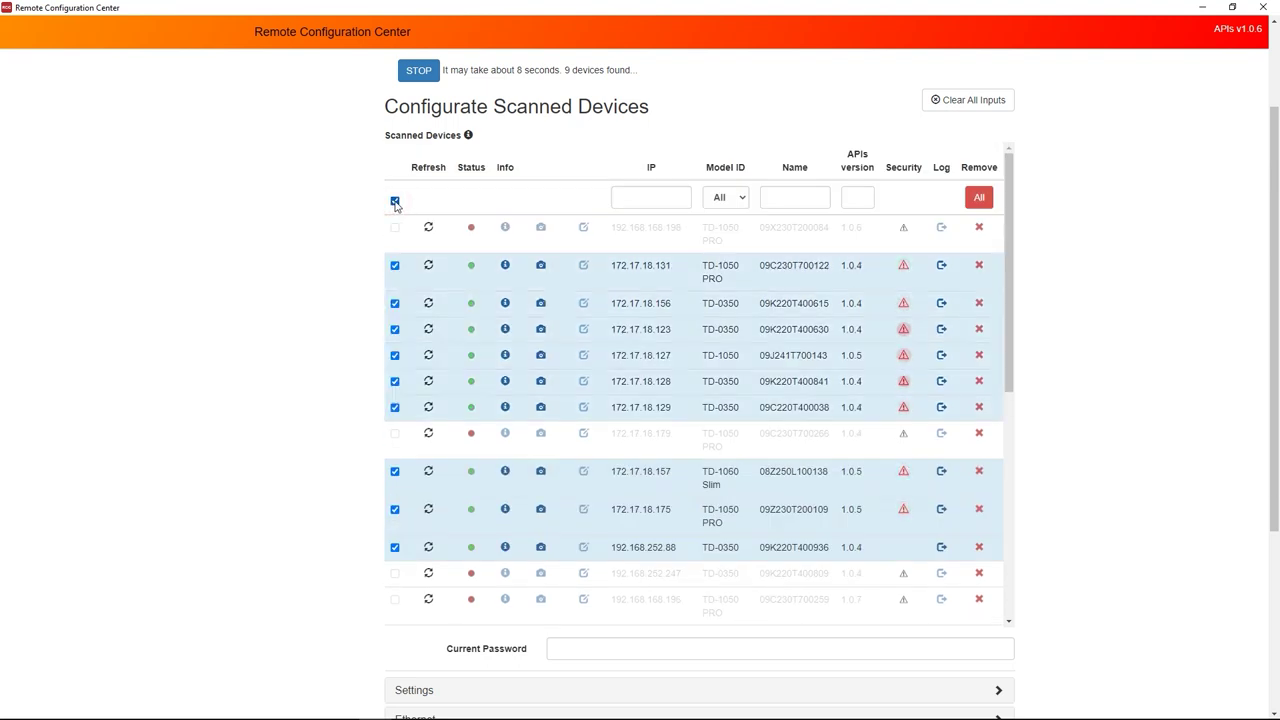
left_click(395, 201)
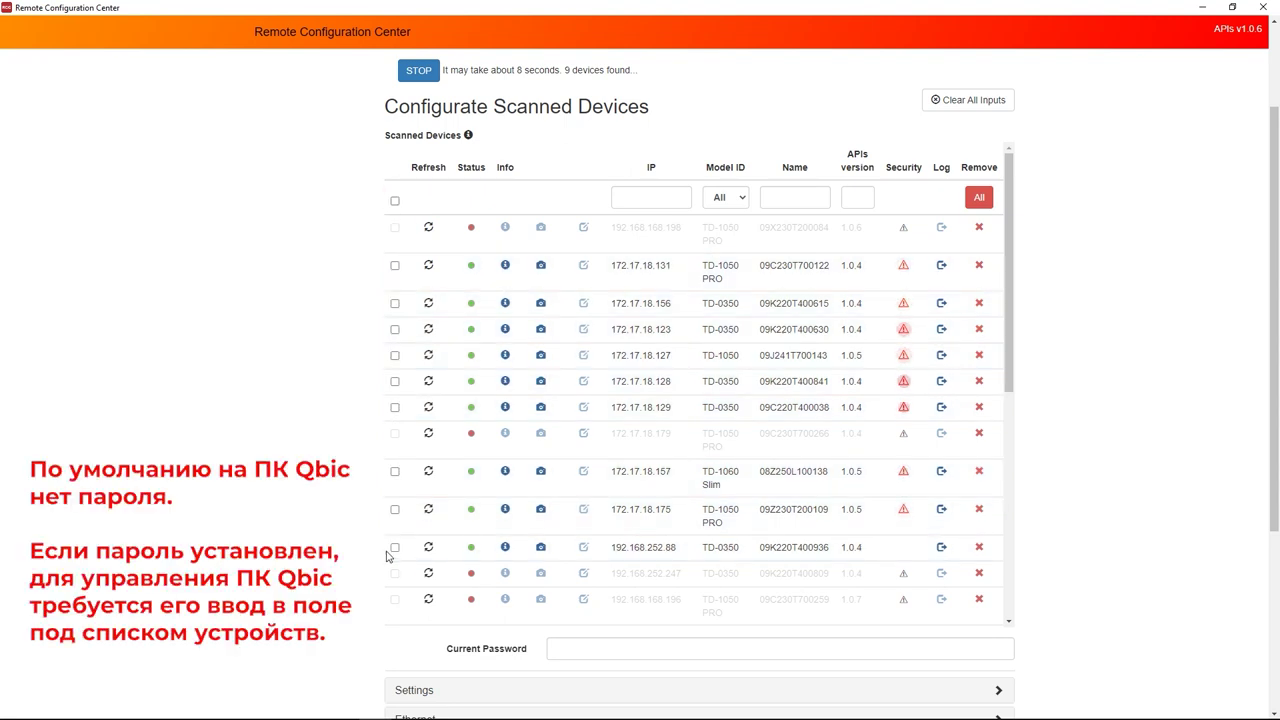
left_click(395, 547)
left_click(540, 547)
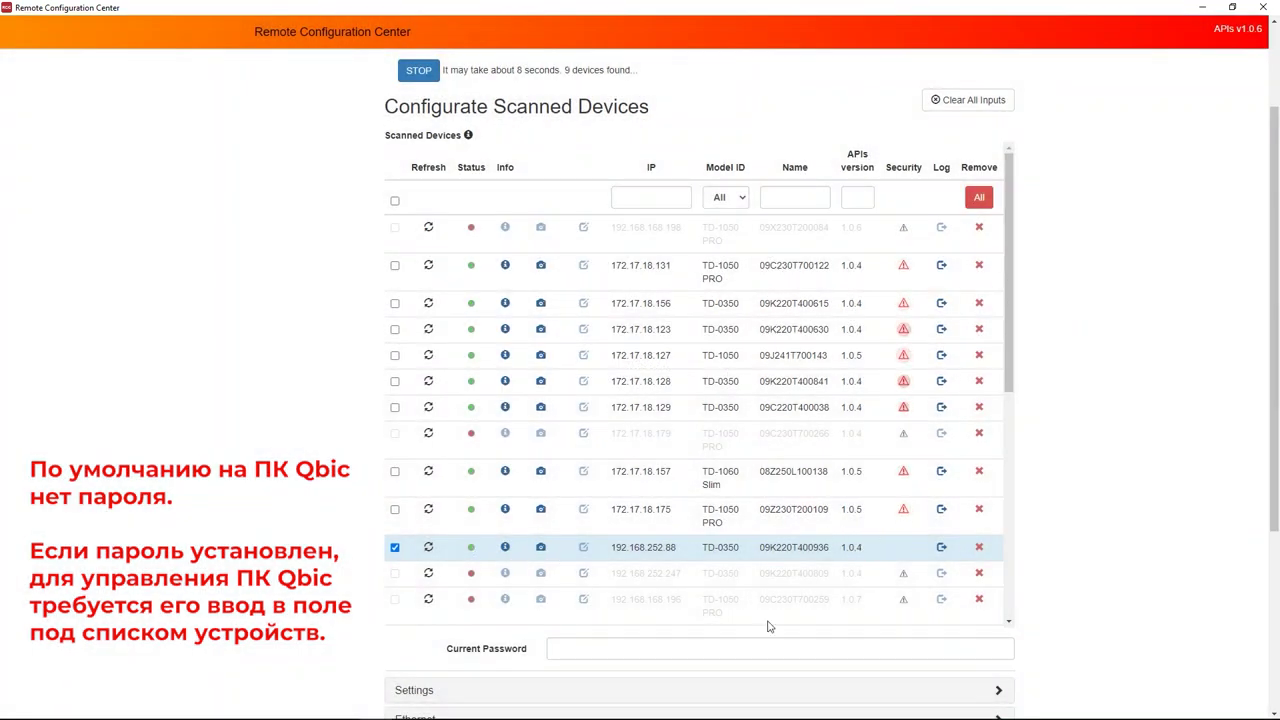
scroll(550, 605, "down", 1)
Enter the current device password and preview 192.168.252.88's live DeskBooking screen.
left_click(566, 648)
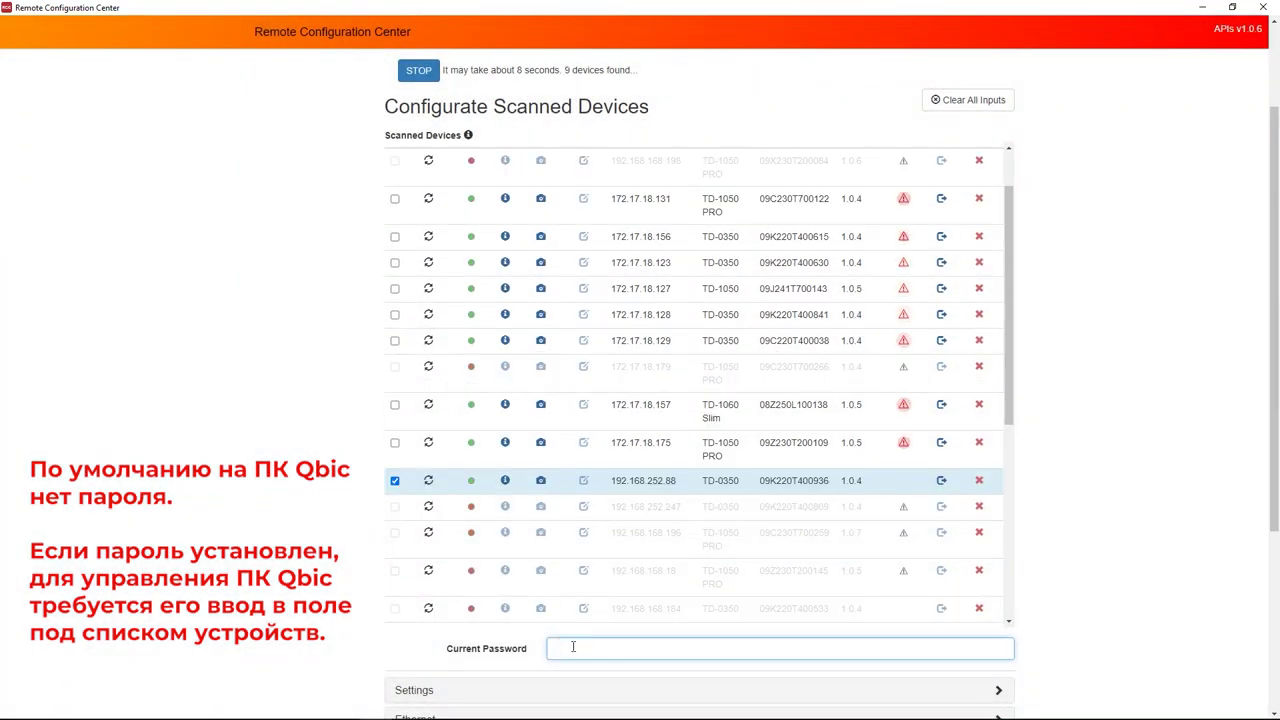
type("1234")
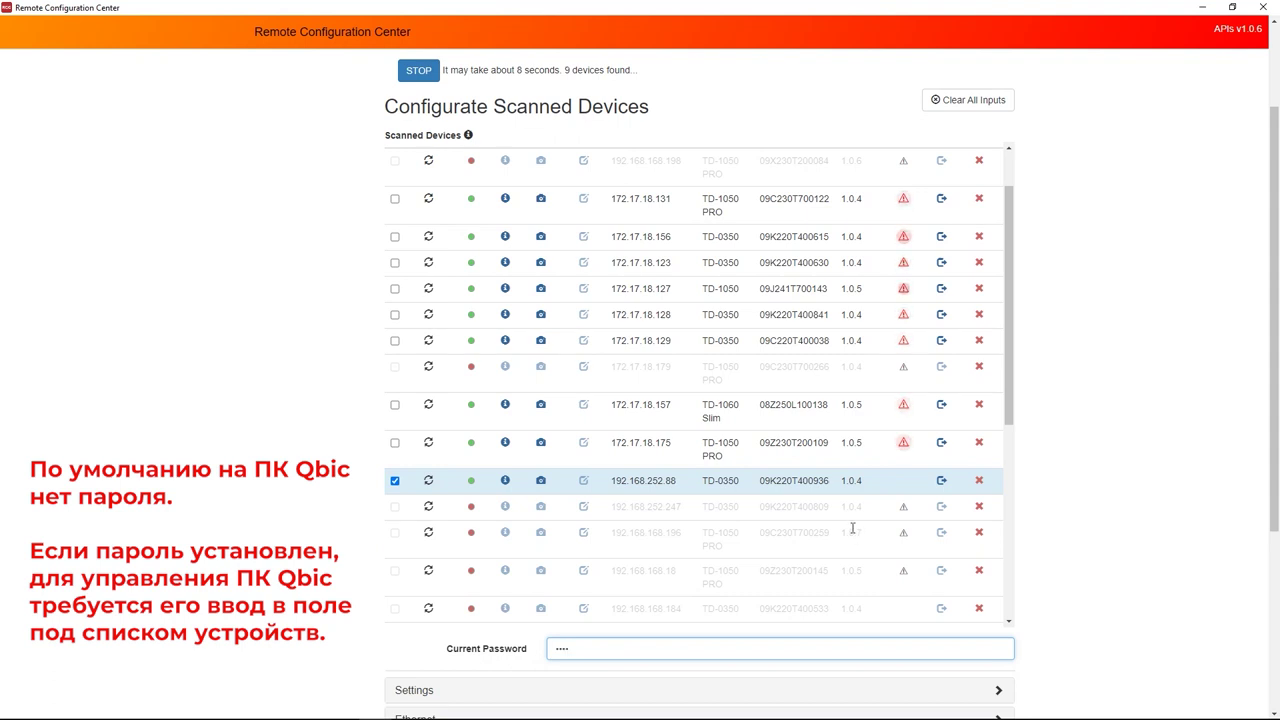
left_click(540, 480)
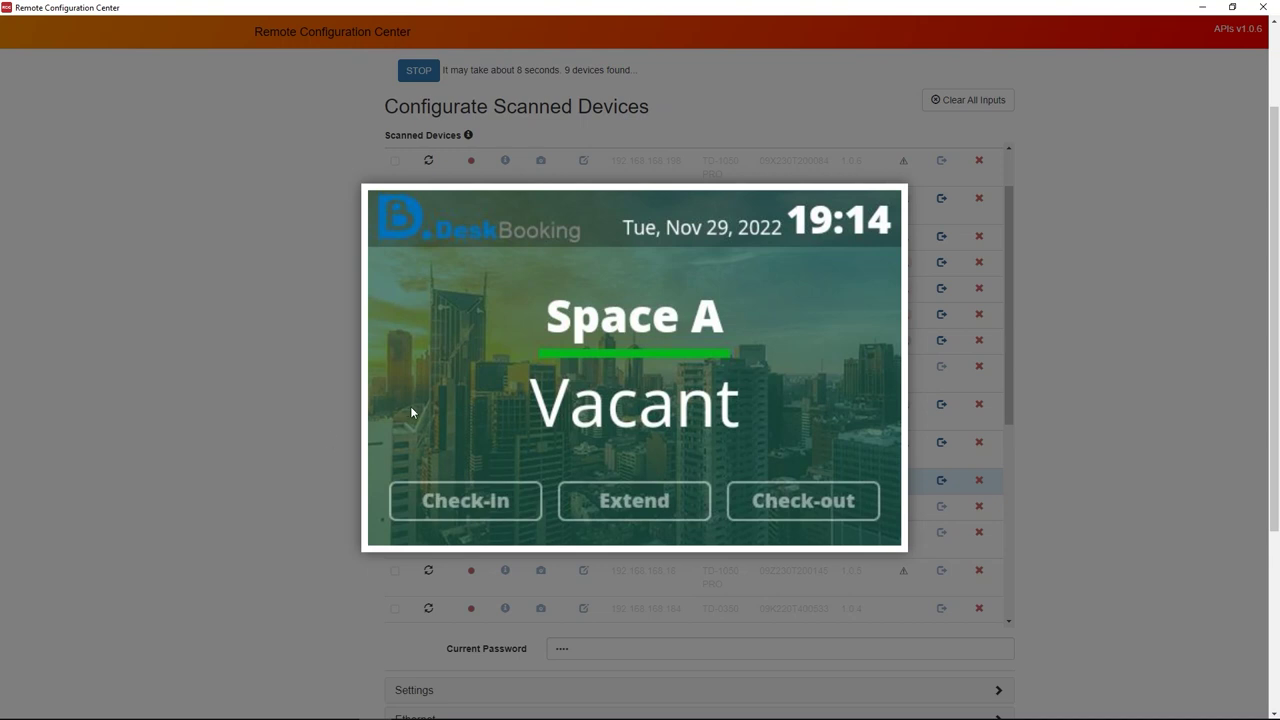
left_click(321, 375)
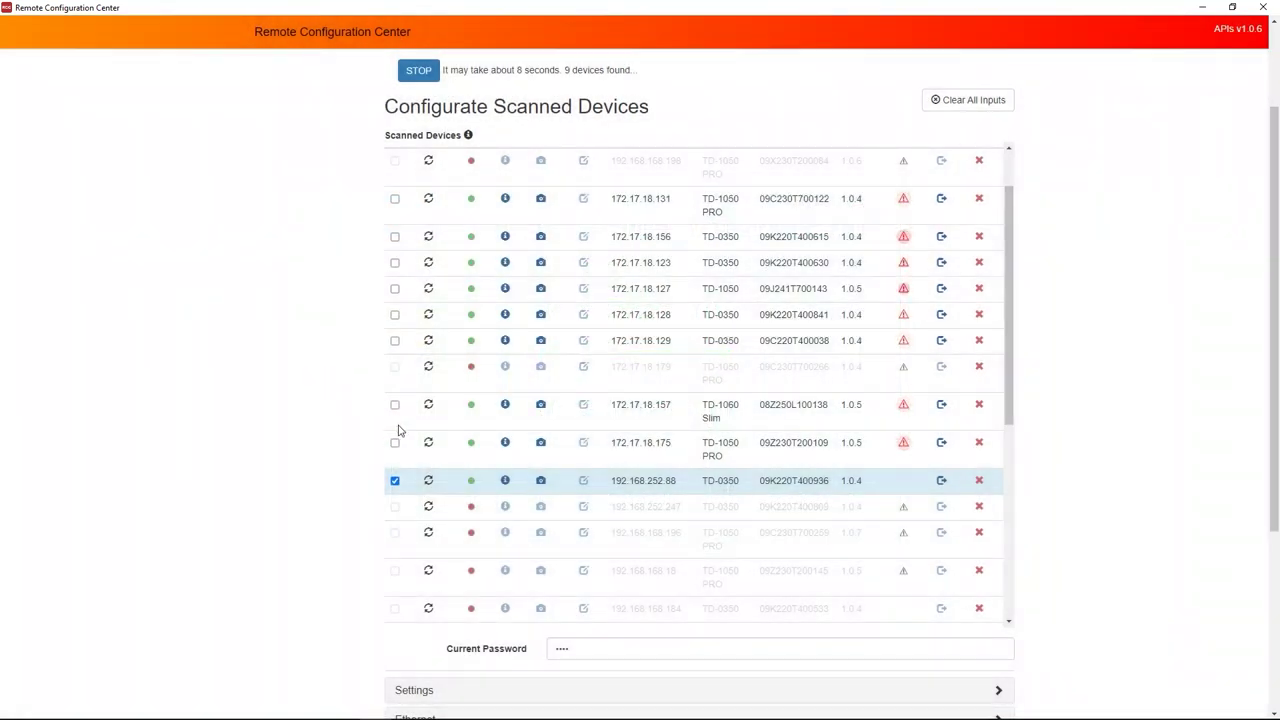
scroll(540, 495, "down", 6)
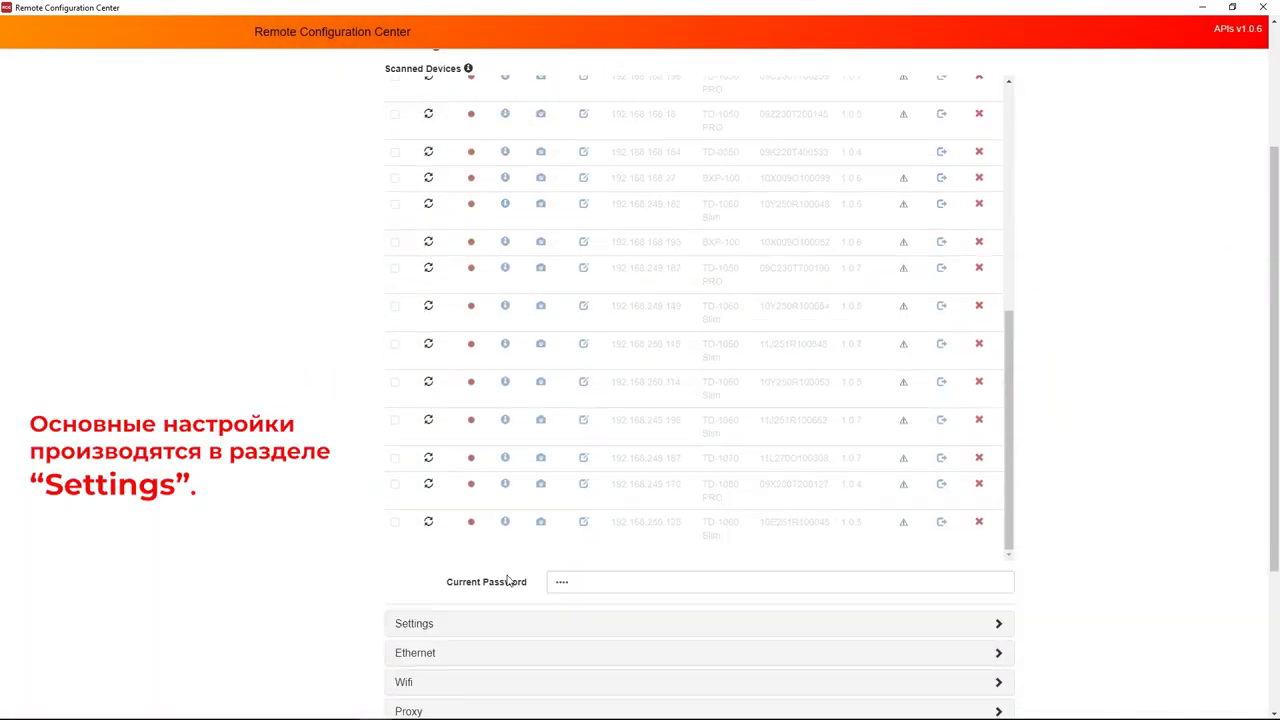
Include Time Zone in the settings and set it to Russian Federation: Europe/Moscow.
scroll(464, 616, "down", 1)
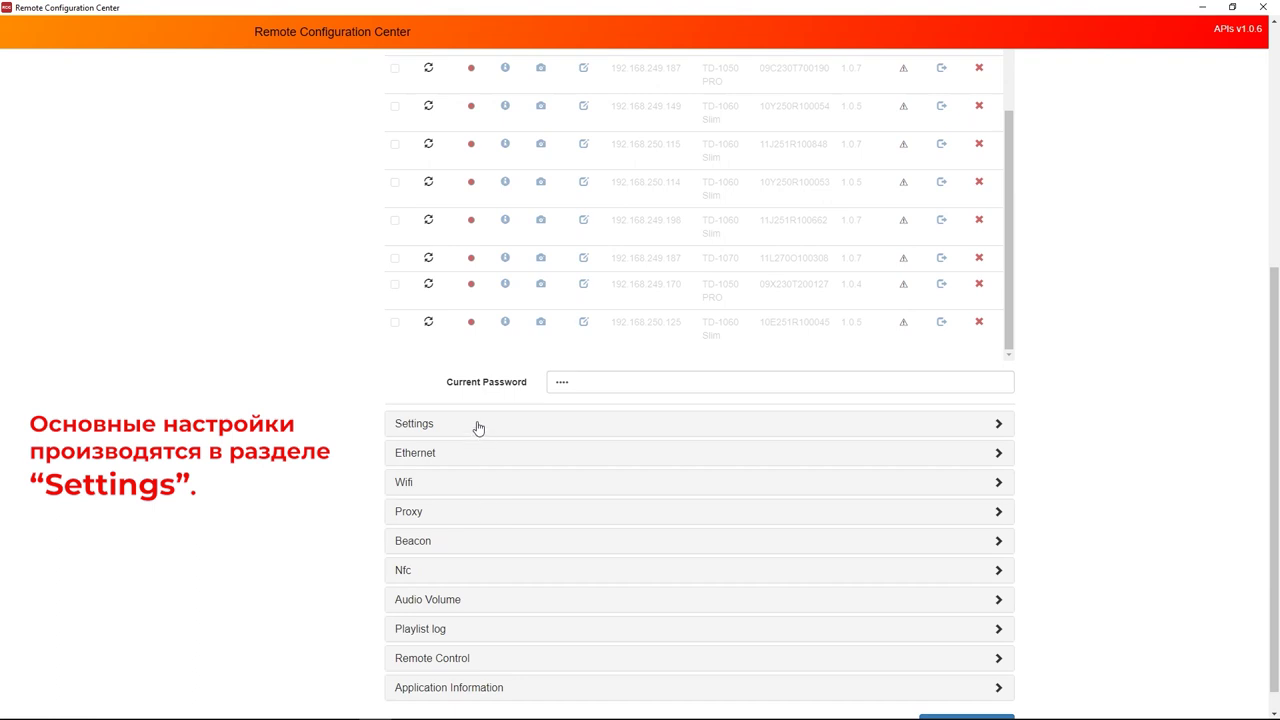
left_click(478, 428)
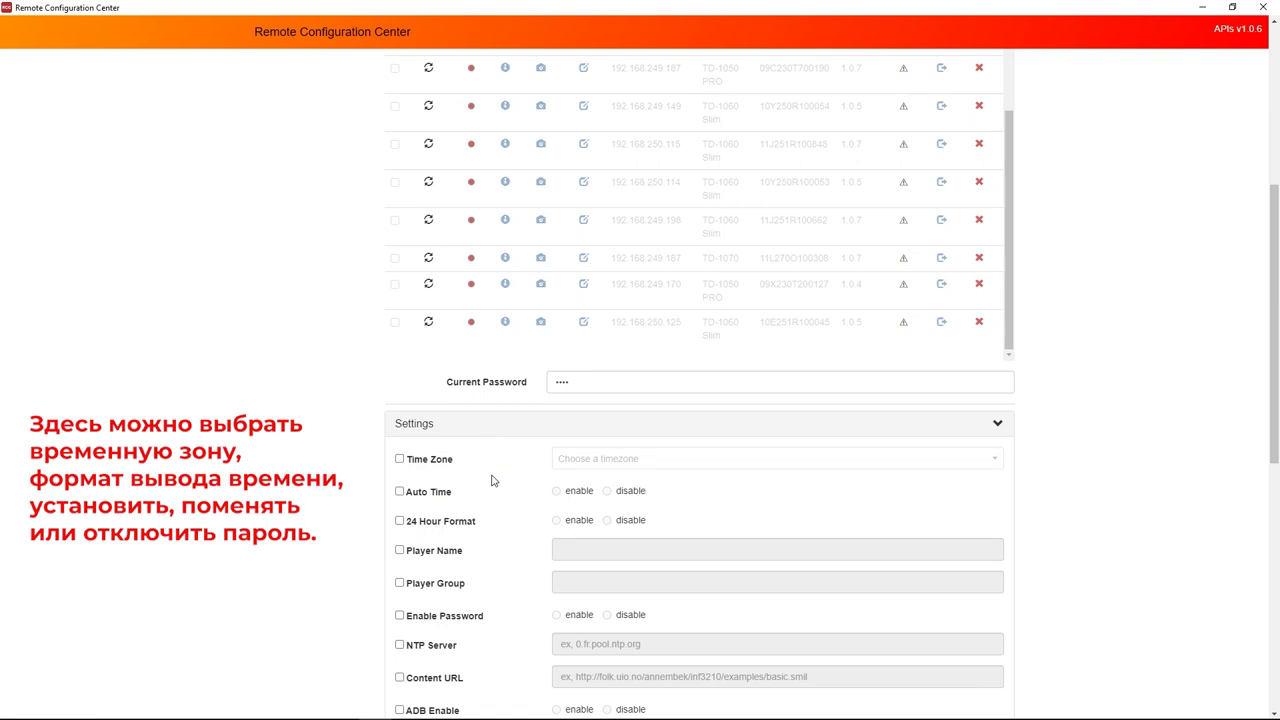
left_click(405, 460)
left_click(786, 455)
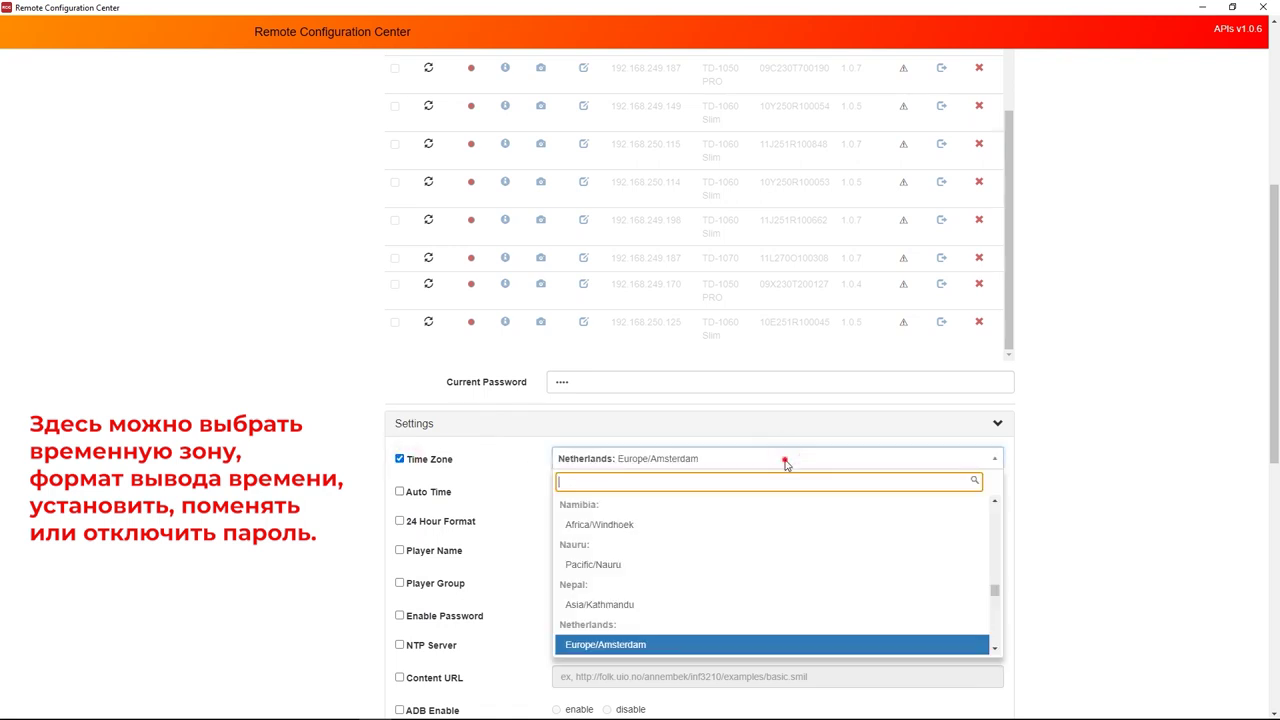
scroll(728, 556, "down", 2)
scroll(720, 560, "down", 15)
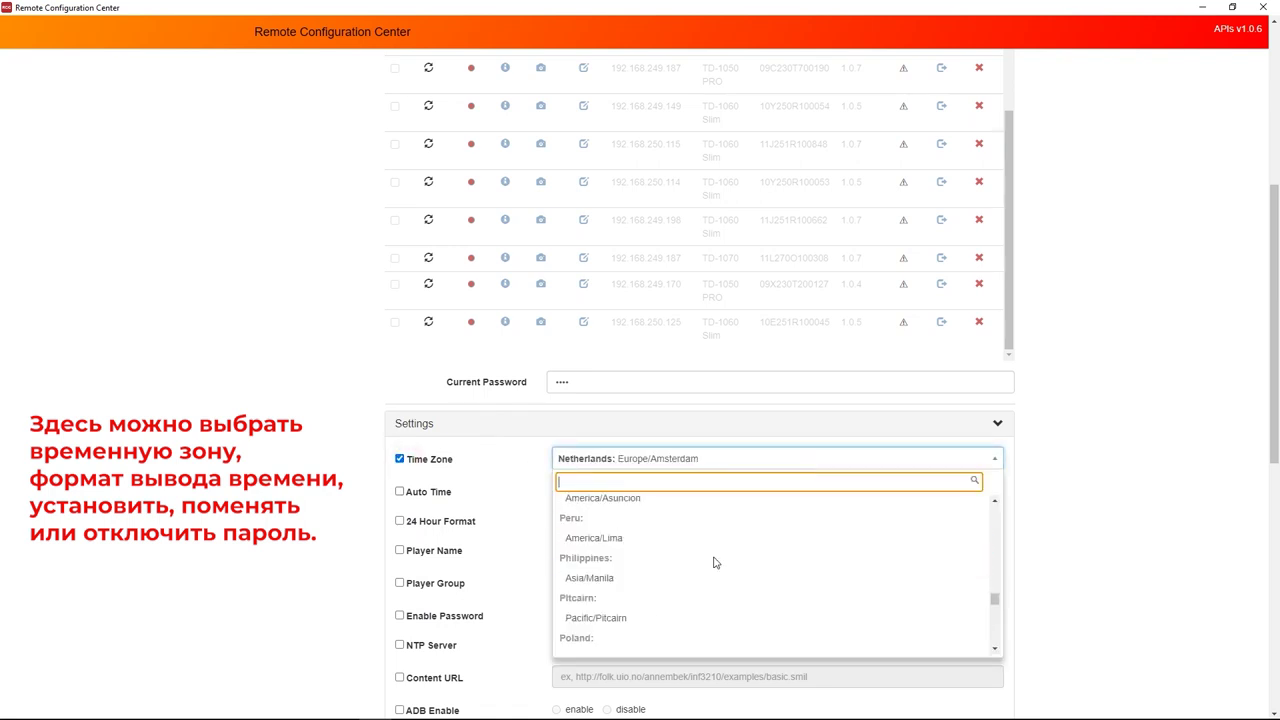
left_click(598, 575)
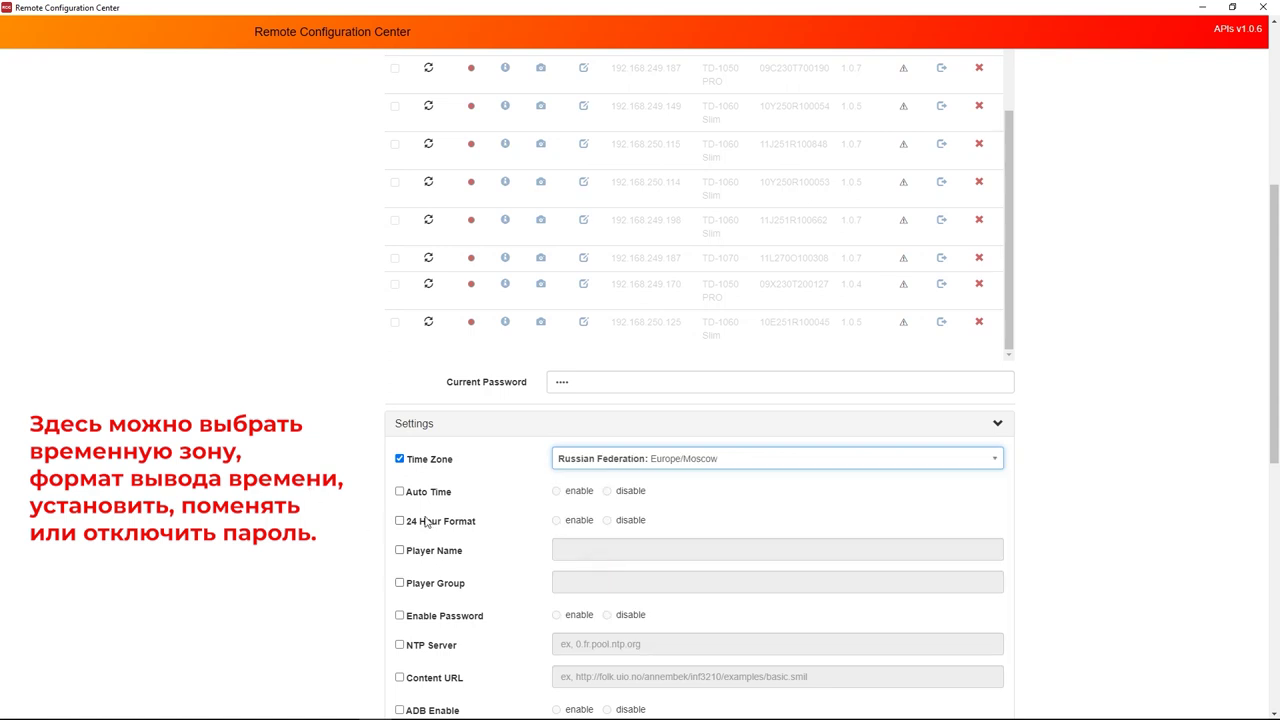
Enable the 24 Hour Format and include the Enable Password setting.
left_click(399, 521)
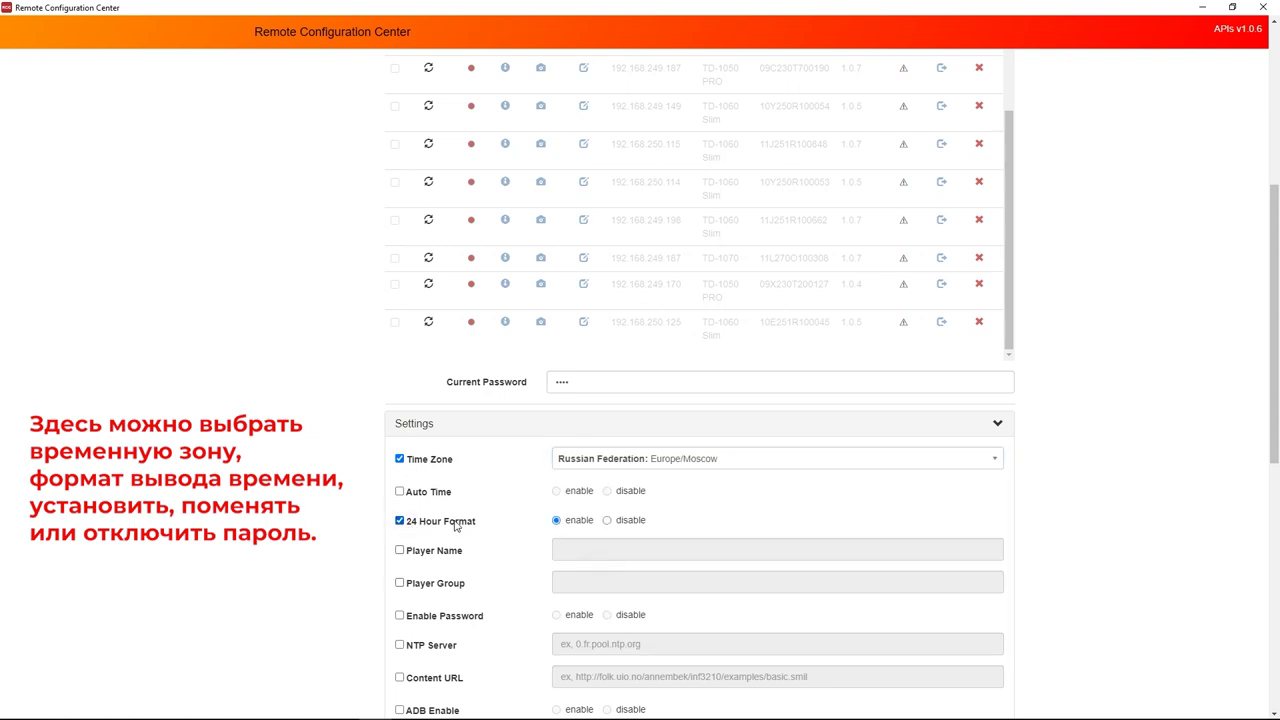
scroll(399, 483, "down", 2)
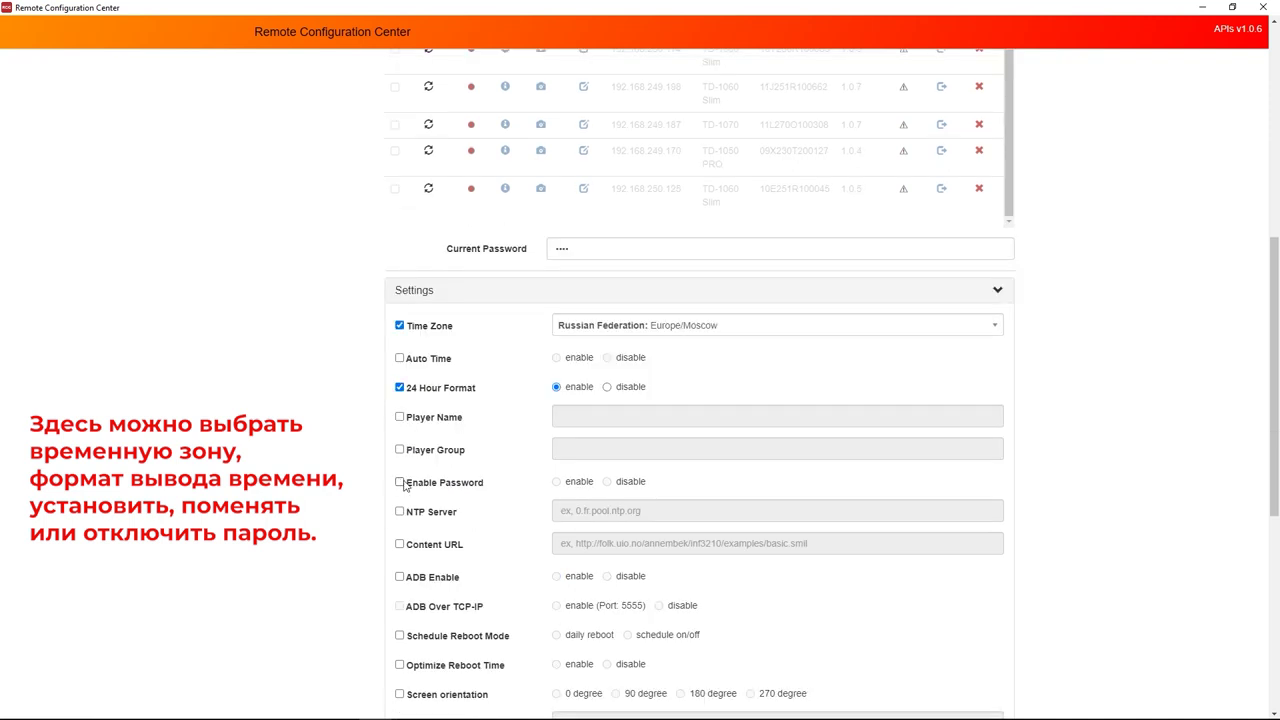
left_click(400, 482)
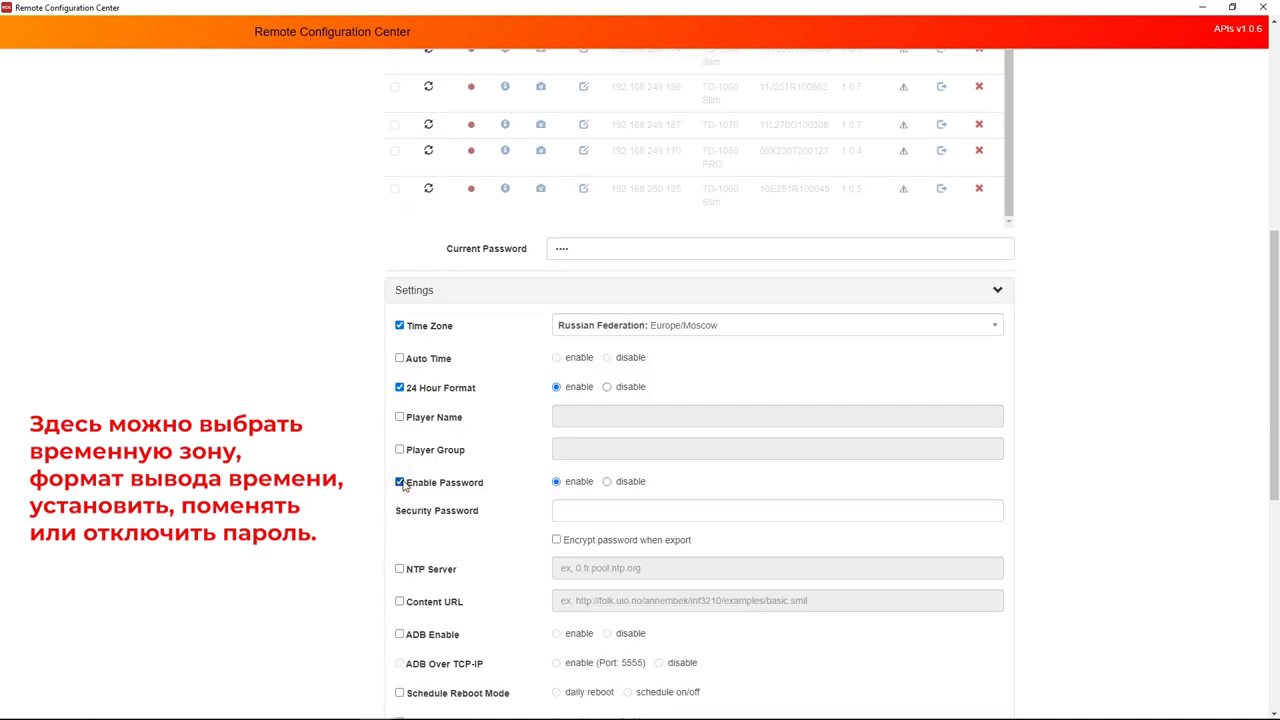
Set Enable Password to disable and include Content URL and Schedule Reboot Mode.
left_click(606, 482)
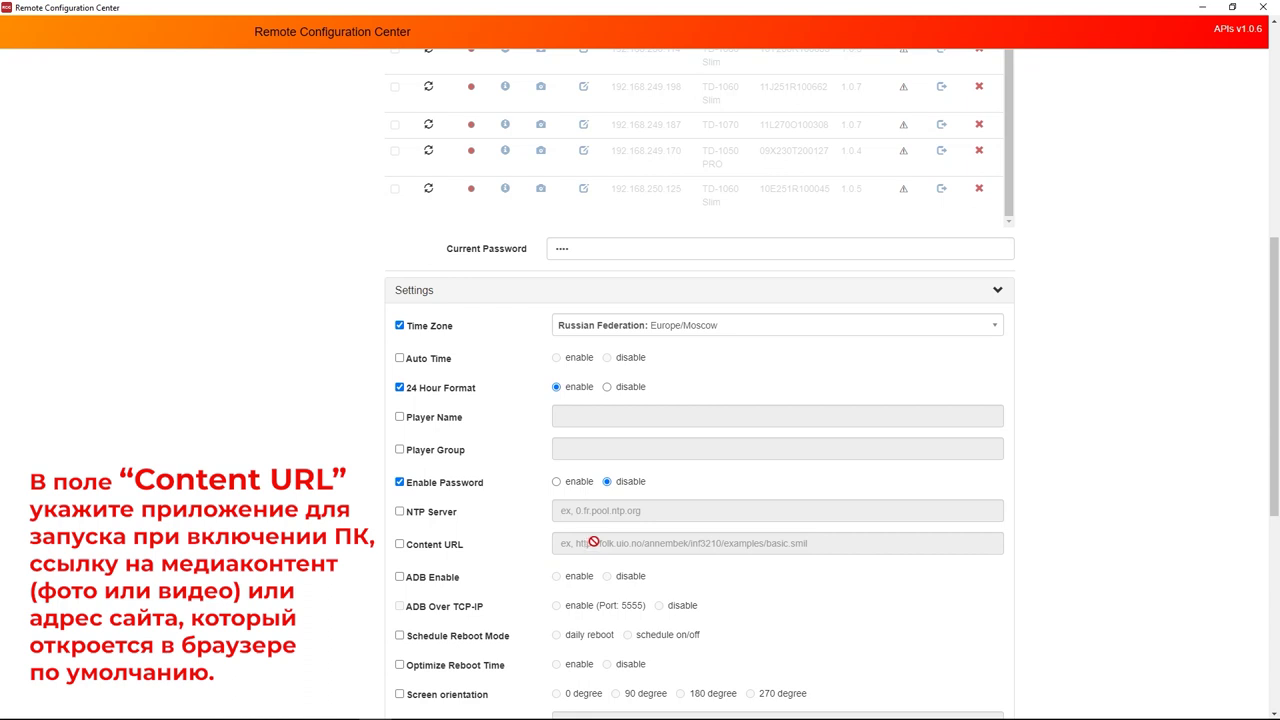
left_click(412, 544)
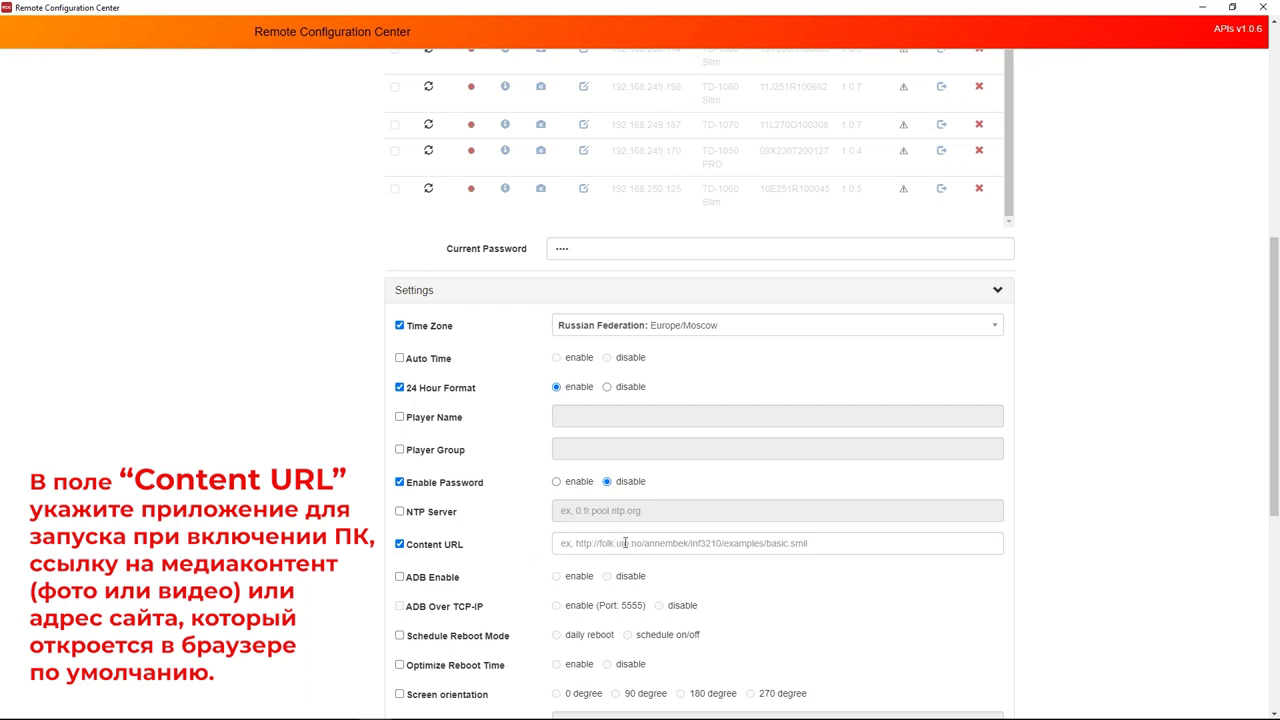
scroll(631, 543, "down", 2)
left_click(401, 436)
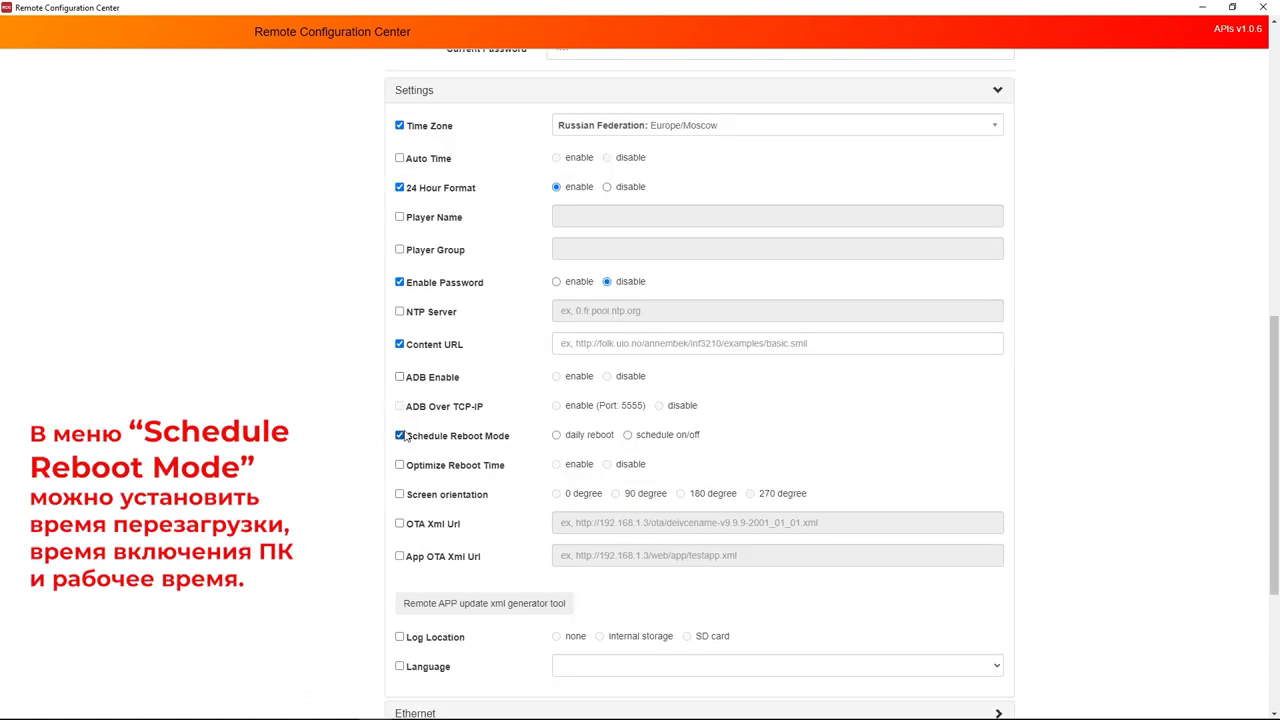
Try a daily reboot schedule with reboot time 4.
left_click(557, 436)
left_click(641, 466)
left_click(987, 463)
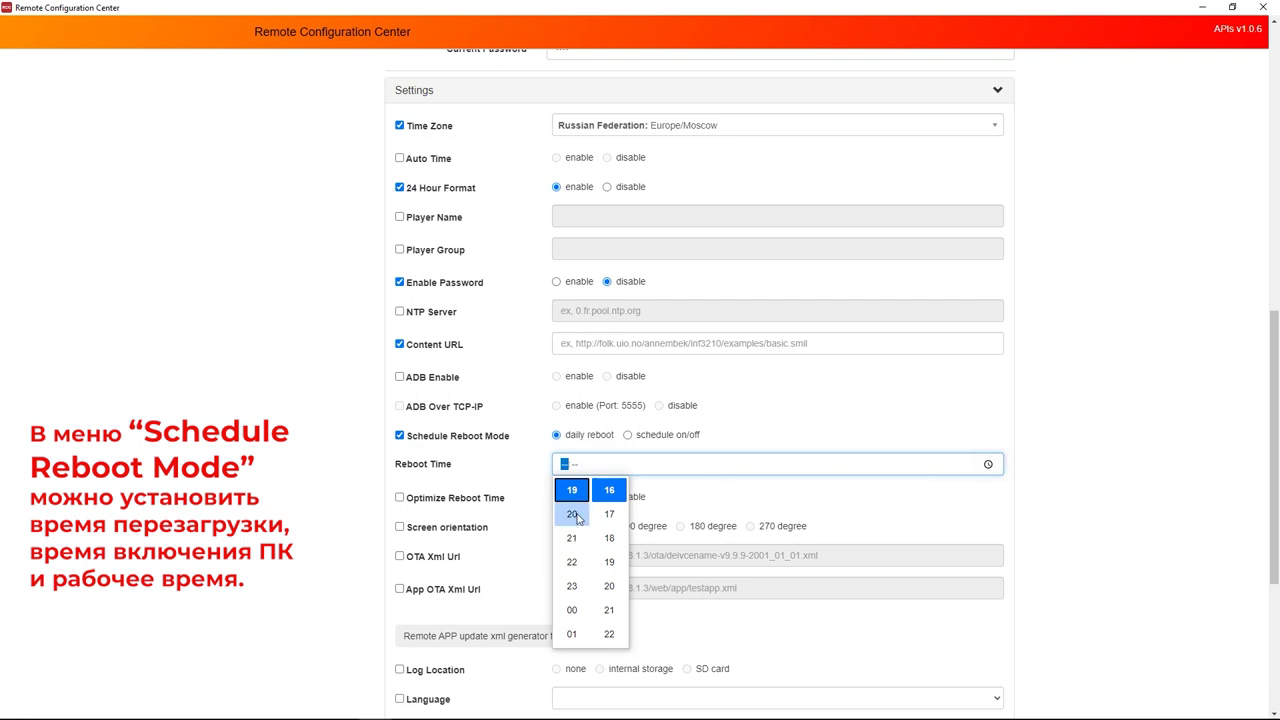
left_click(588, 468)
type("4:00")
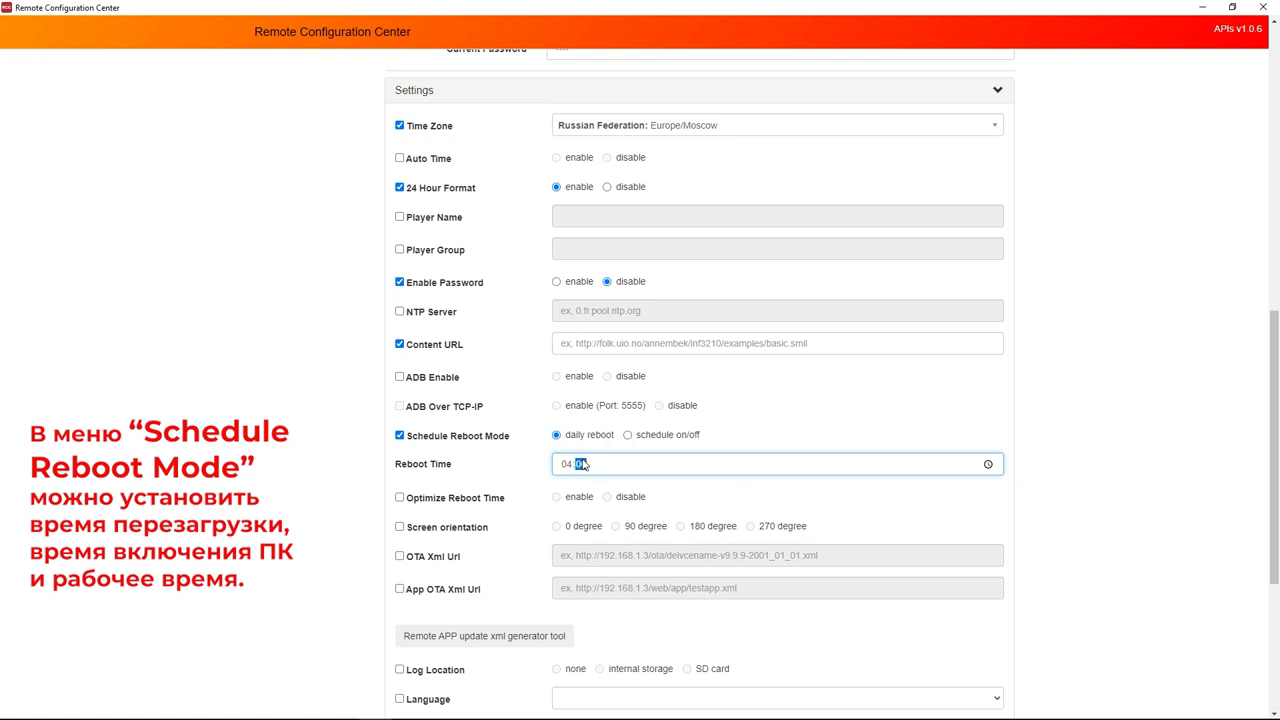
Switch to scheduled power on/off with Schedule On 07 and Schedule Off 19.
left_click(630, 435)
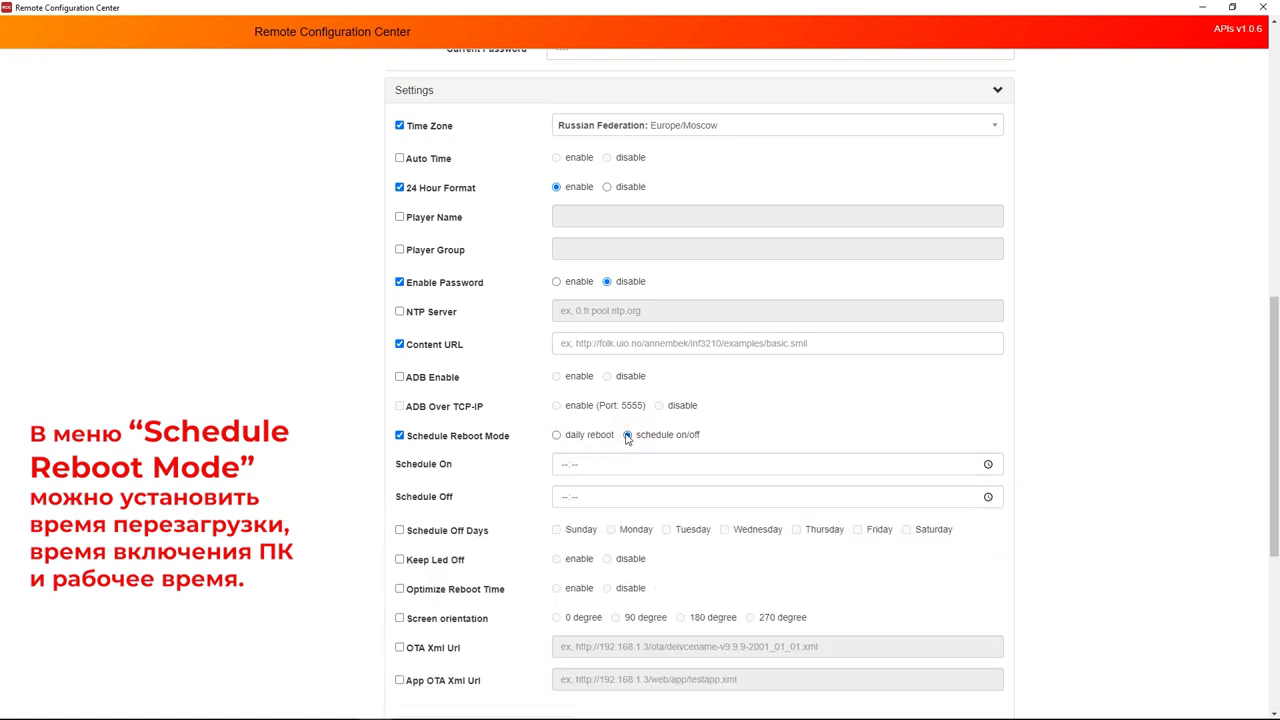
left_click(581, 470)
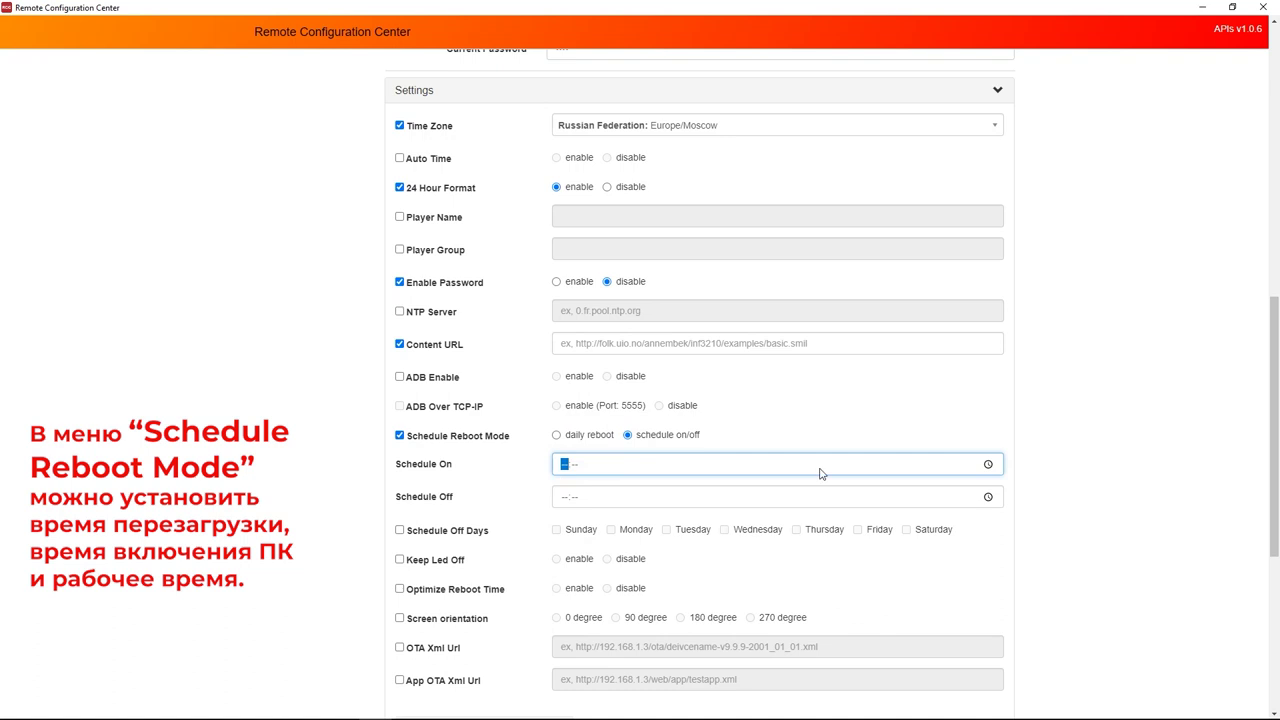
left_click(988, 464)
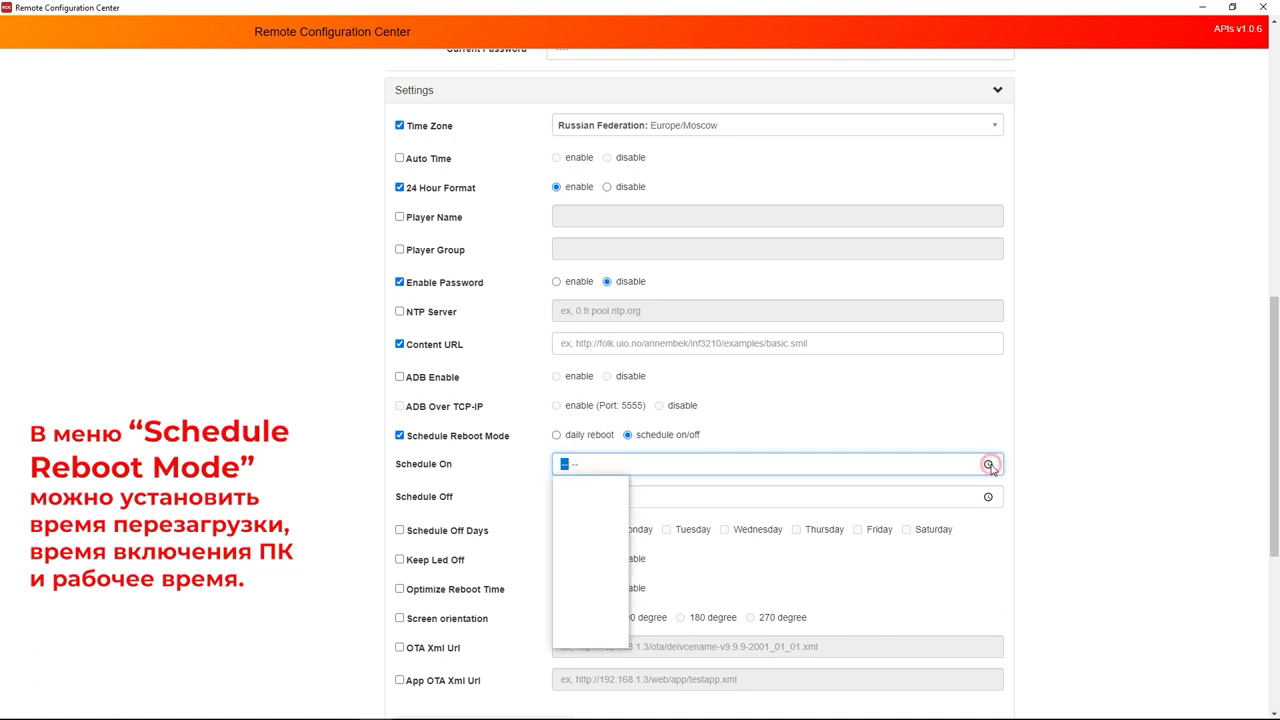
left_click(620, 460)
type("07:00")
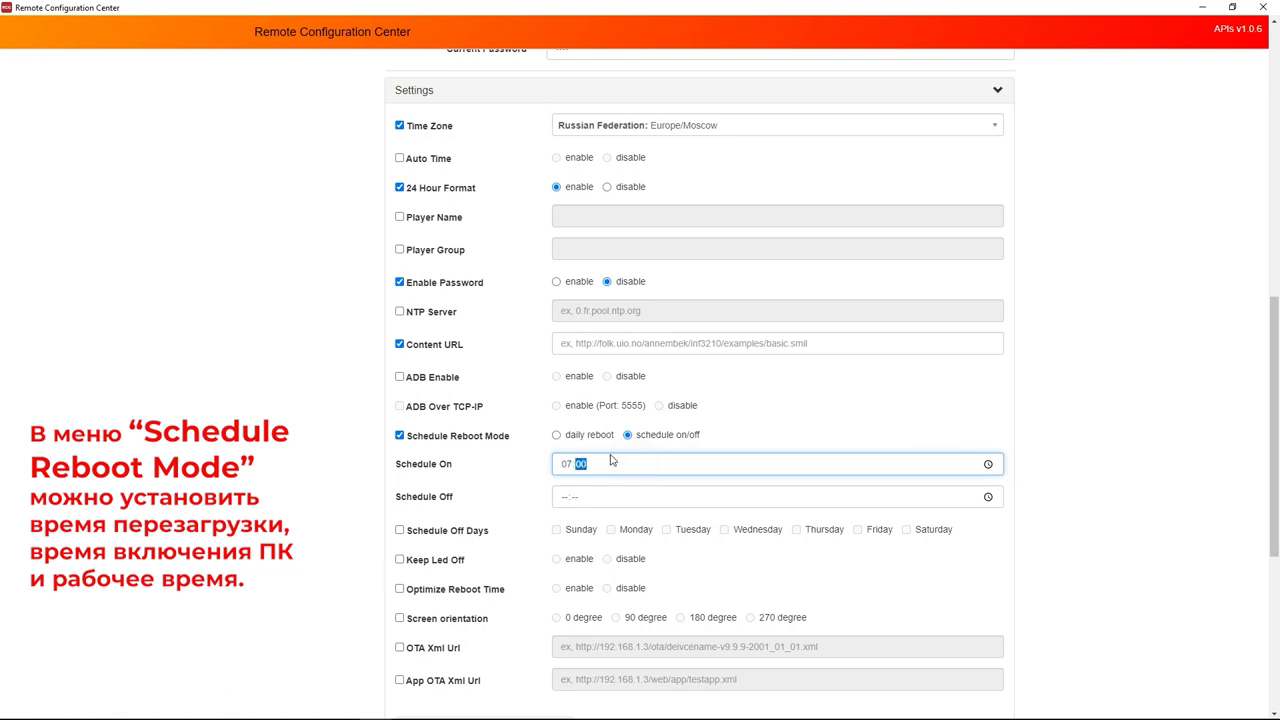
left_click(563, 498)
type("19:00")
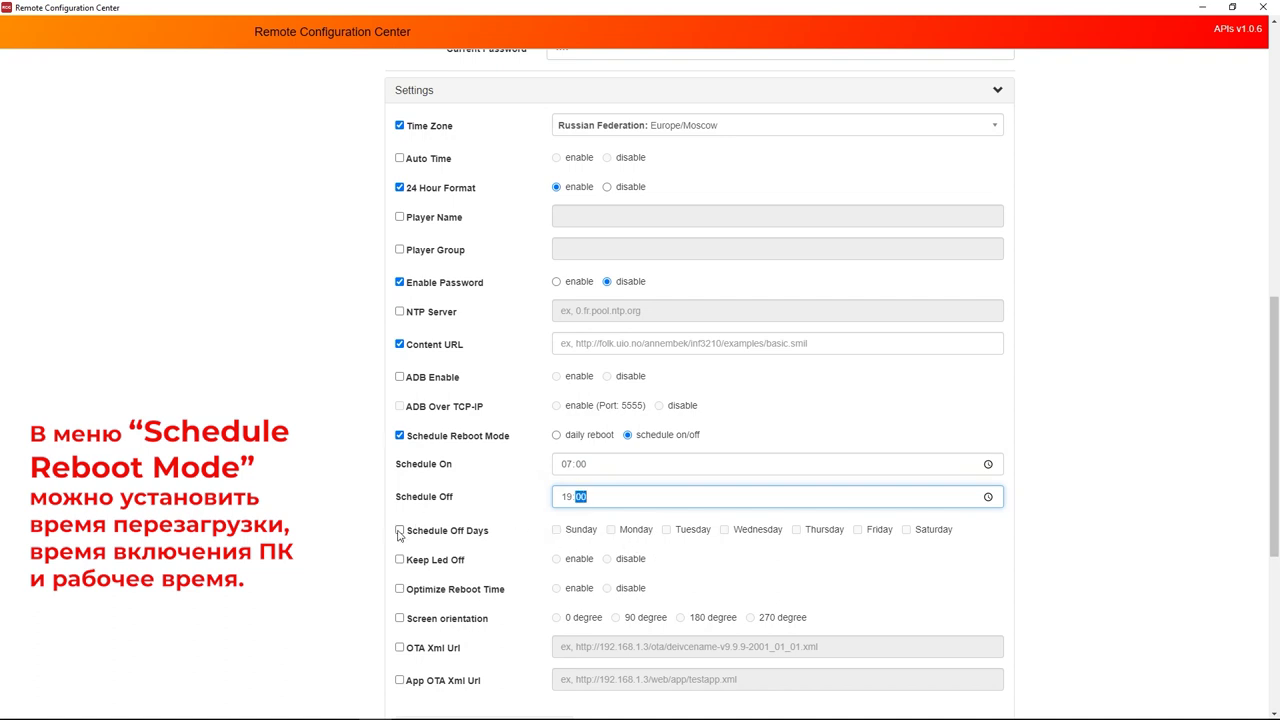
Enable Schedule Off Days for Monday through Friday.
left_click(399, 531)
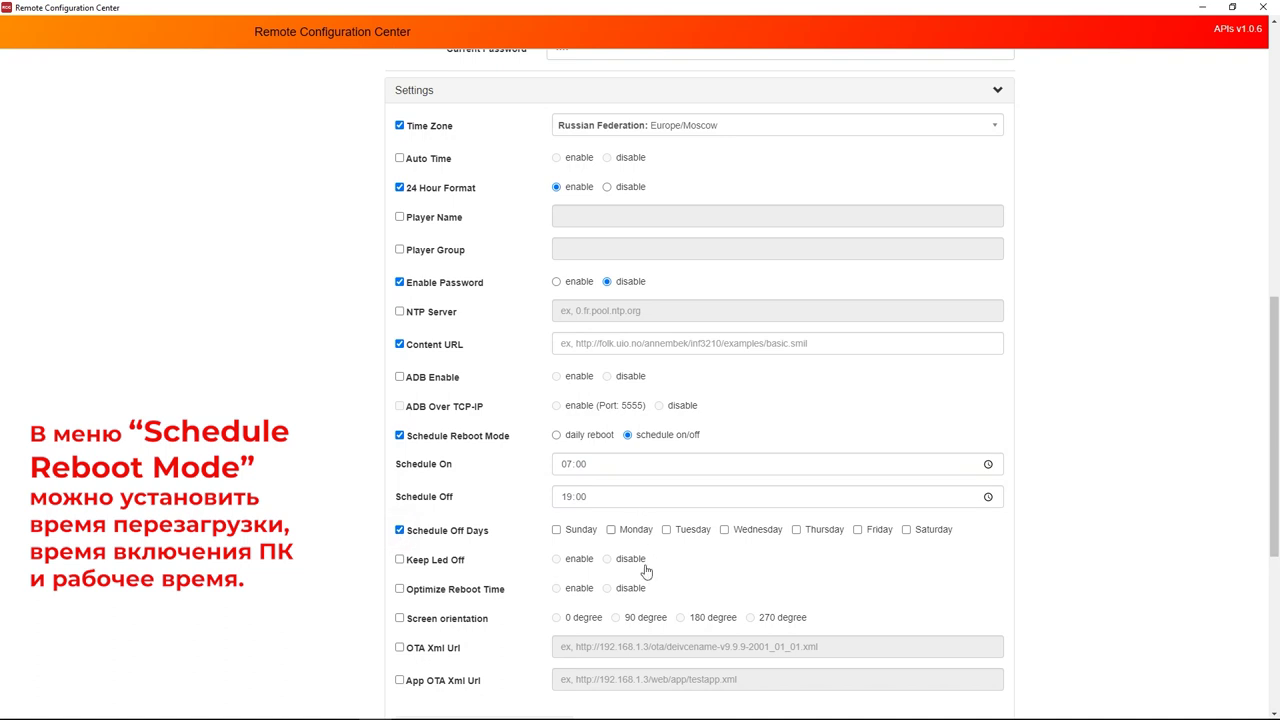
left_click(611, 529)
scroll(674, 531, "up", 1)
left_click(670, 530)
left_click(666, 596)
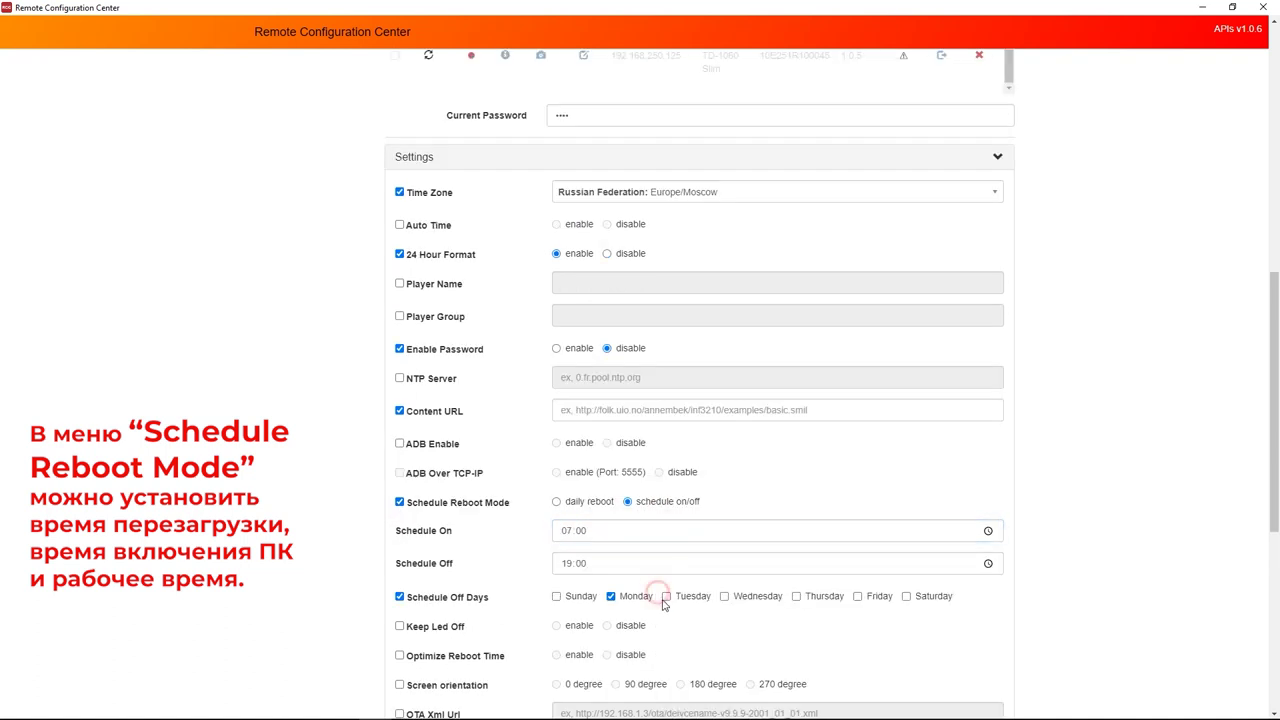
left_click(722, 597)
left_click(796, 596)
left_click(857, 596)
scroll(640, 608, "down", 1)
Include Screen orientation, try 180 degree, then set it back to 0 degree.
left_click(400, 551)
left_click(680, 550)
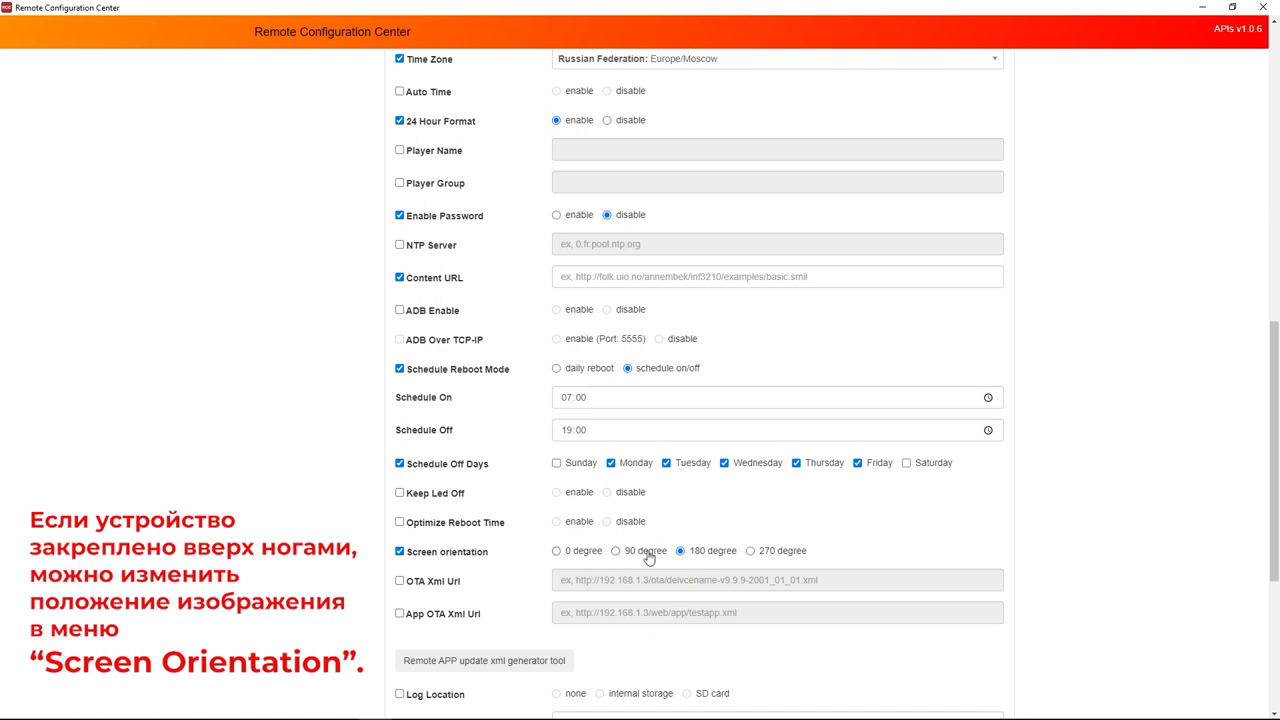
left_click(557, 551)
Include the Language setting and set the device language to Русский.
scroll(450, 545, "down", 2)
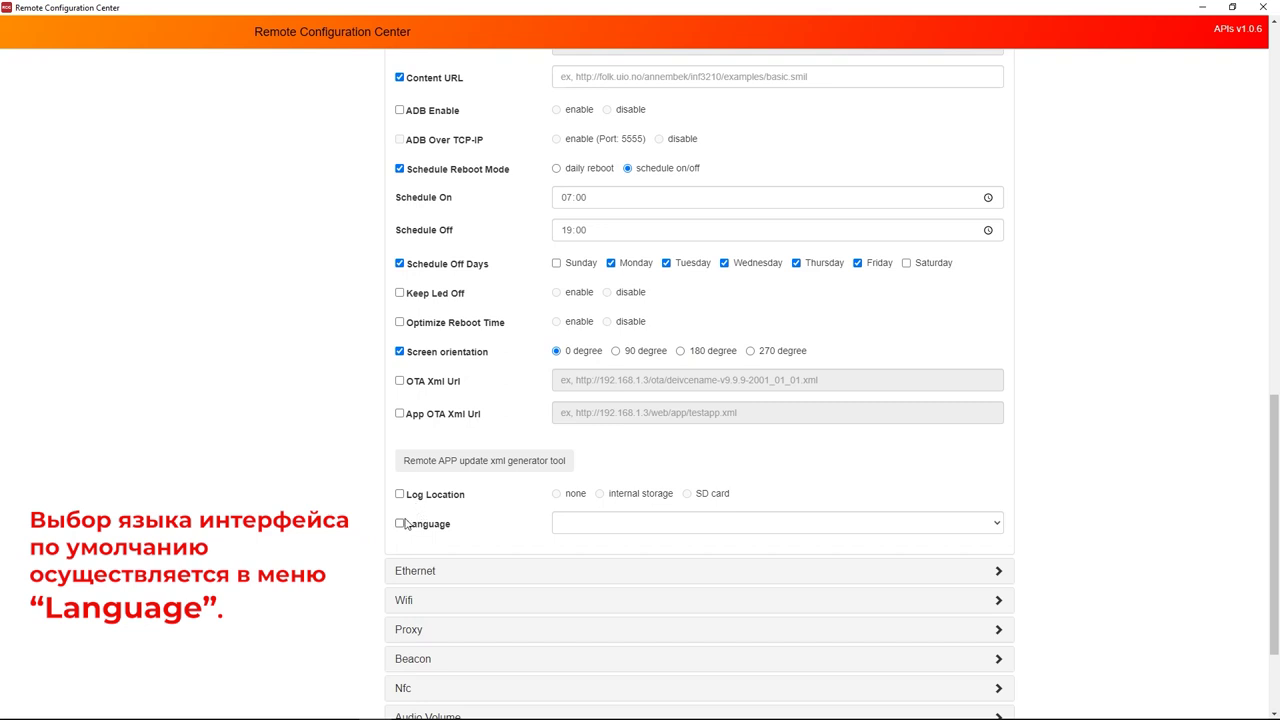
left_click(399, 524)
left_click(710, 520)
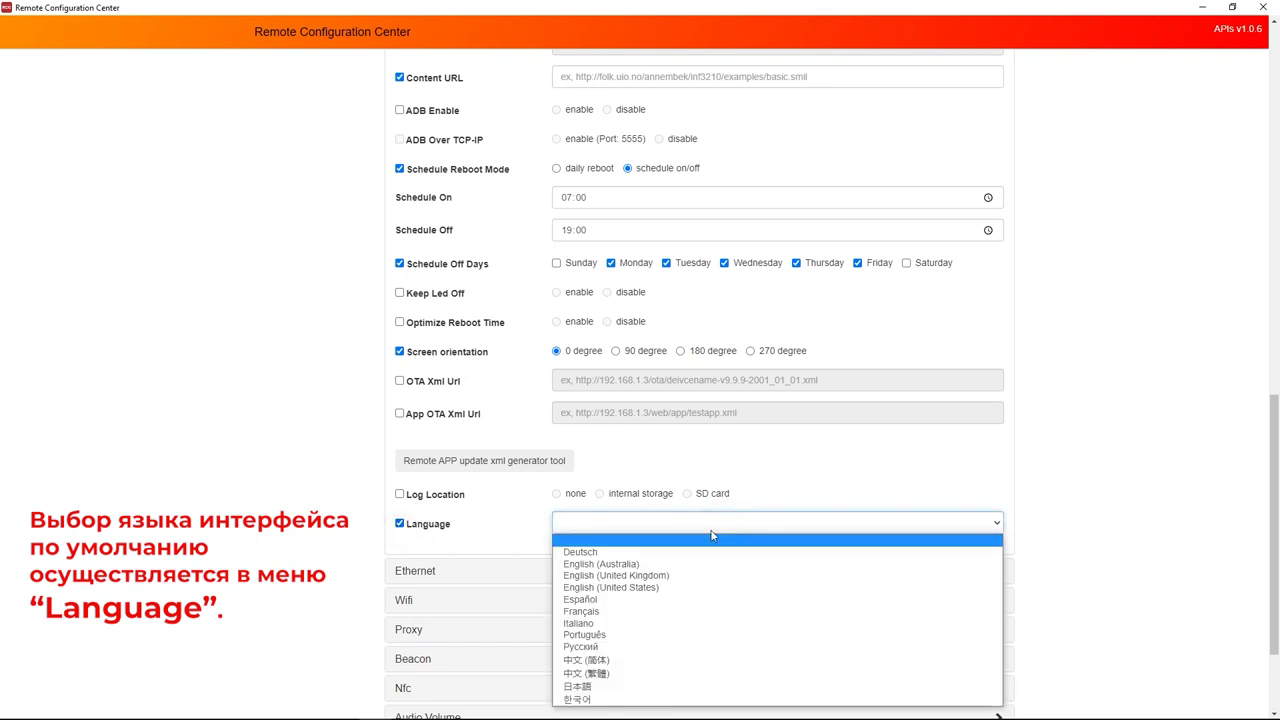
left_click(619, 648)
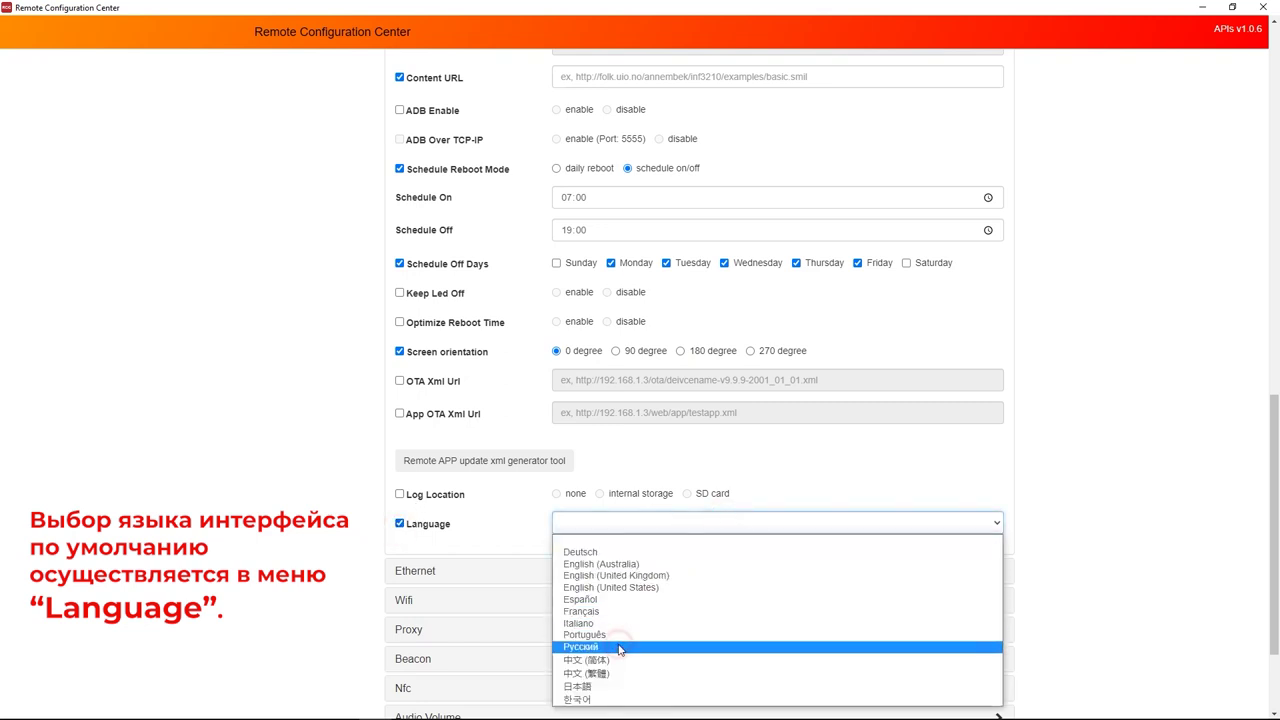
scroll(620, 648, "down", 2)
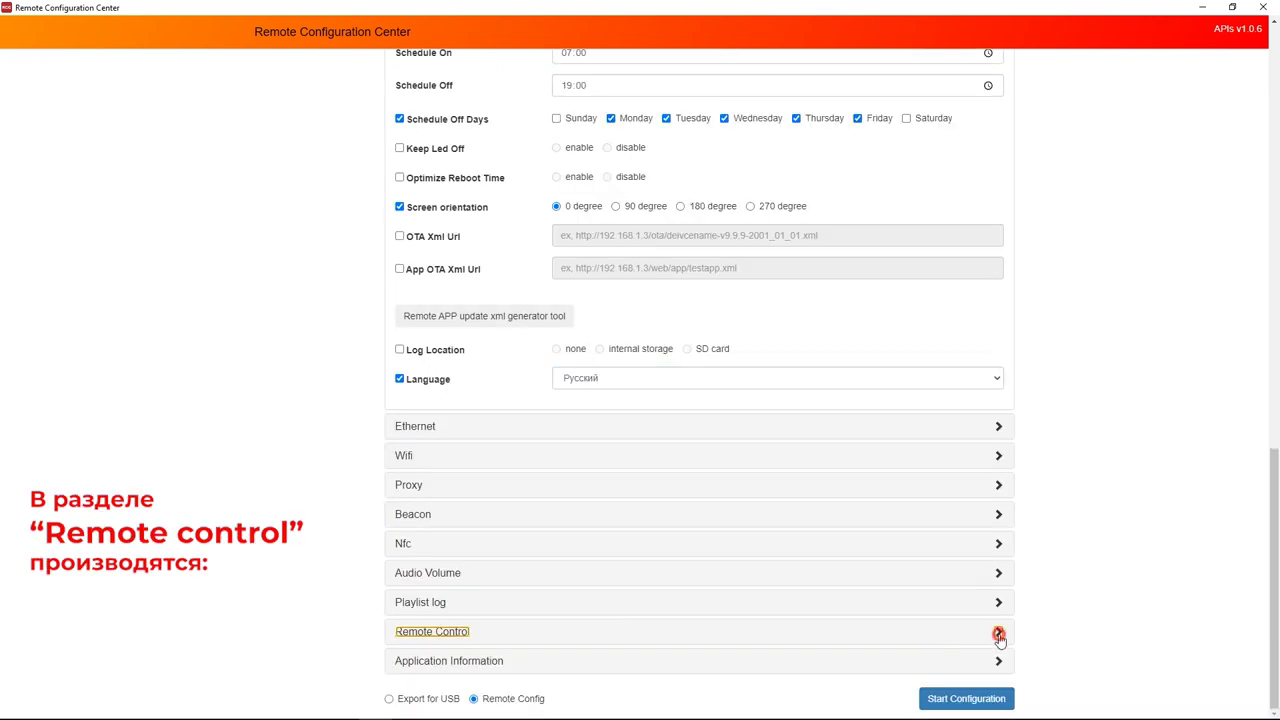
Expand Remote Control and toggle Firmware Update on, then back off.
left_click(997, 633)
scroll(800, 593, "down", 1)
scroll(800, 593, "down", 3)
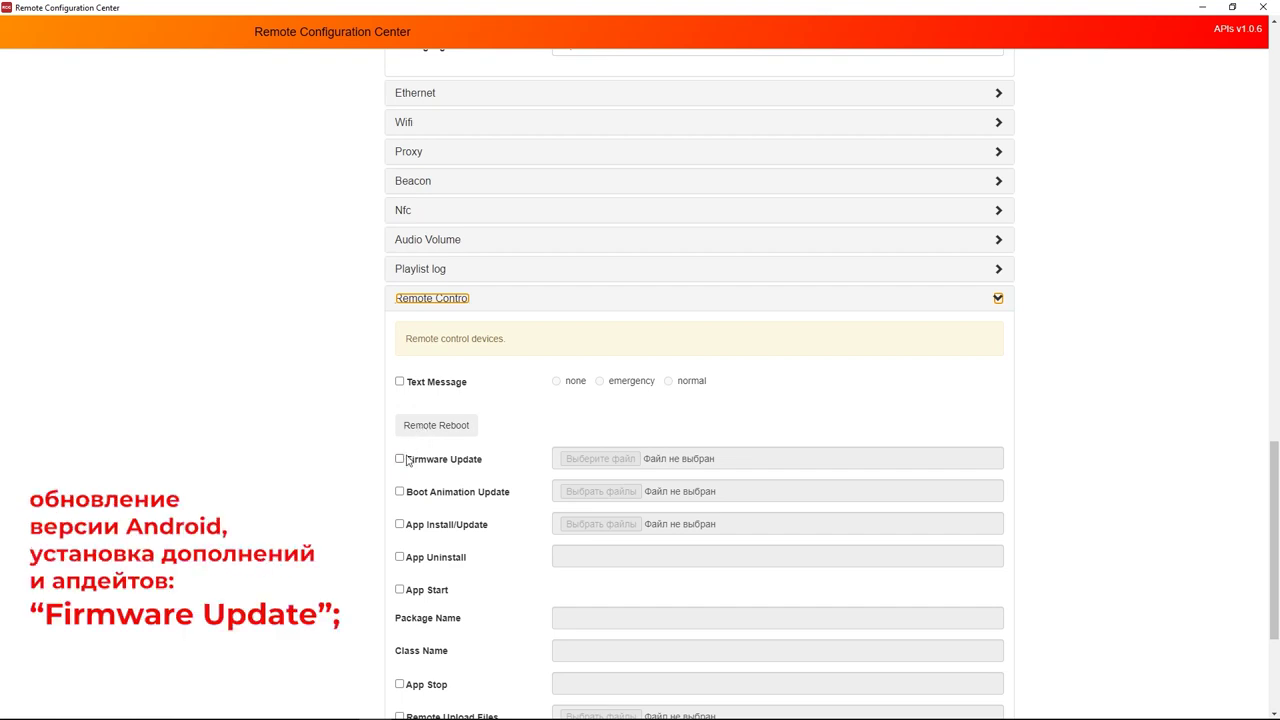
left_click(400, 460)
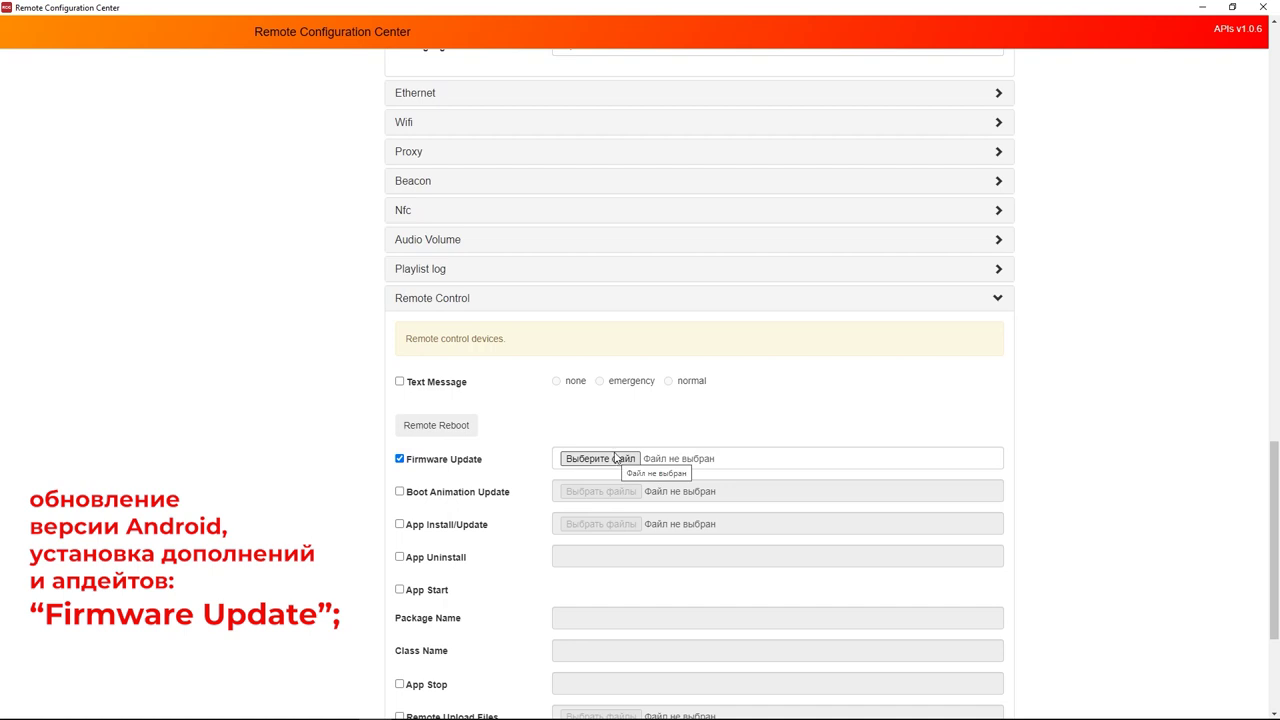
left_click(400, 459)
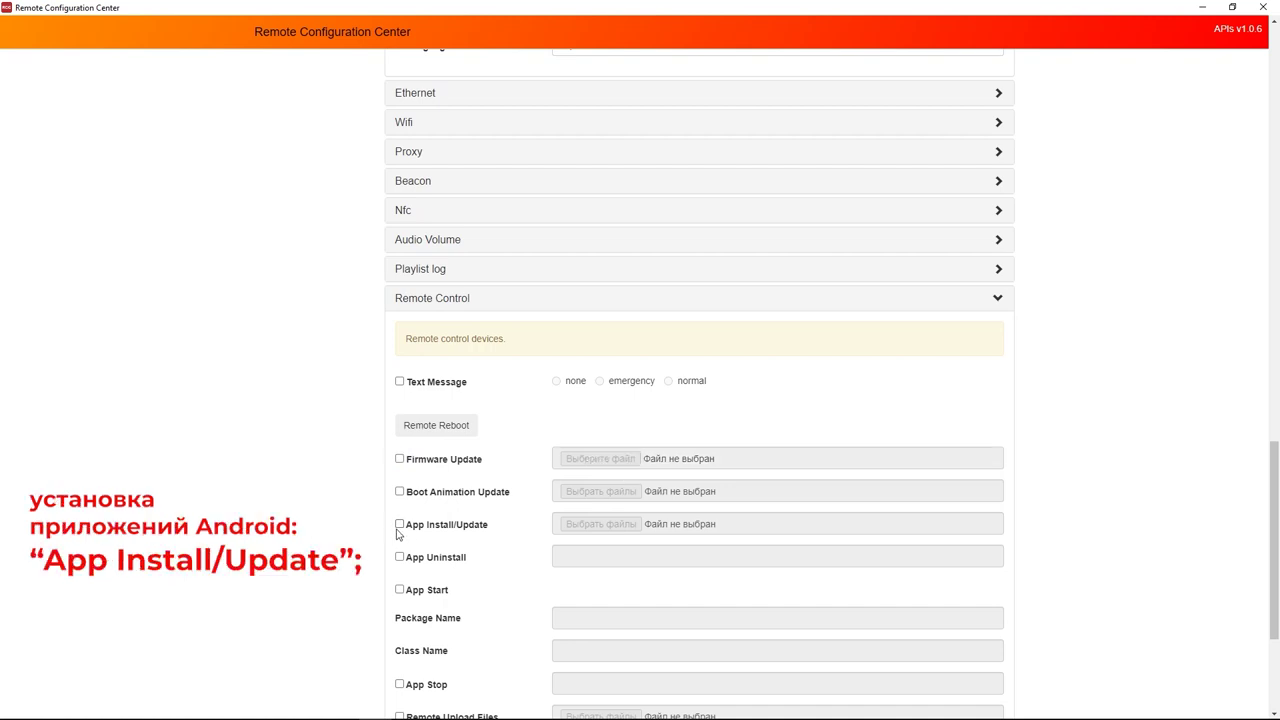
Try App Install/Update's file picker, cancel it, and enable Remote Upload Files.
left_click(399, 525)
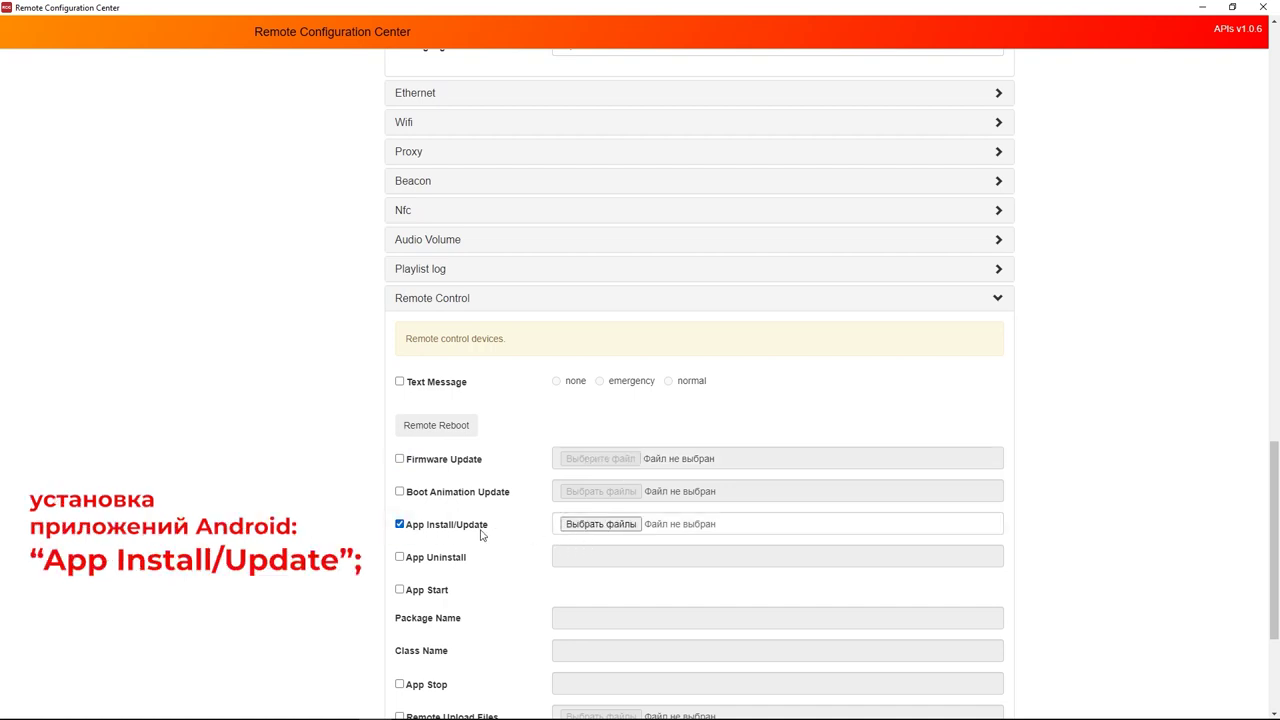
left_click(603, 524)
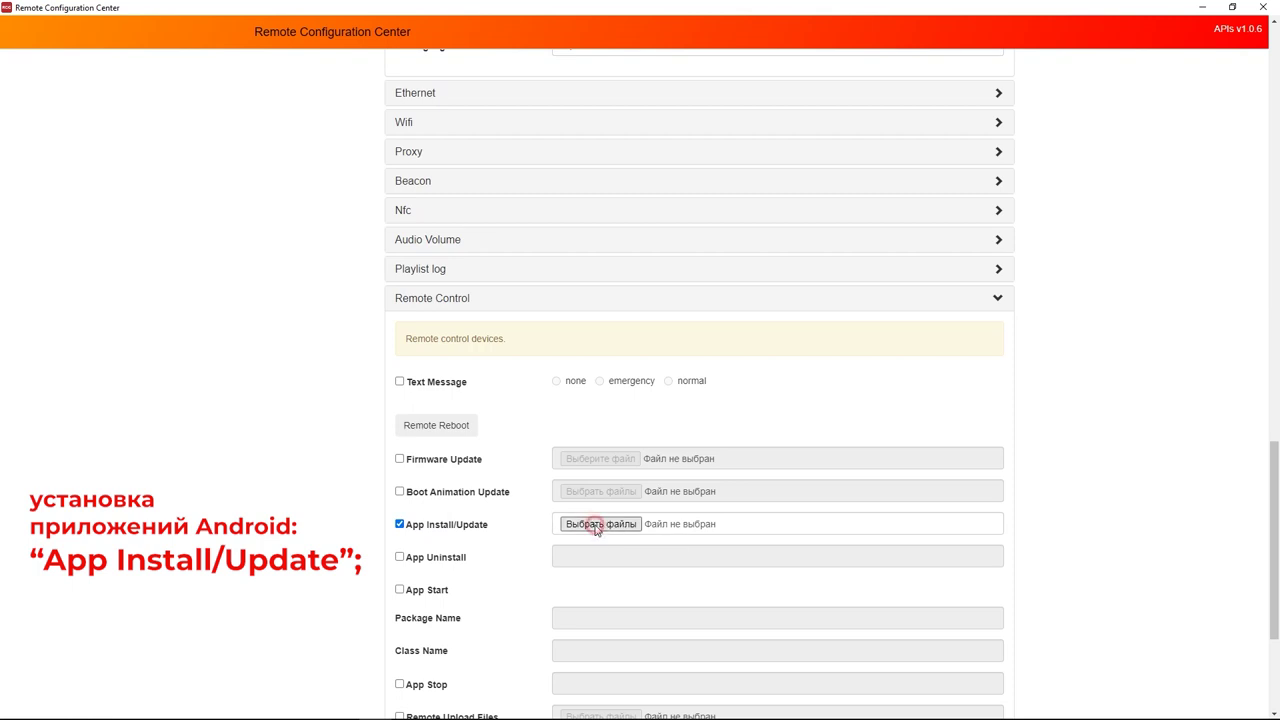
left_click(748, 447)
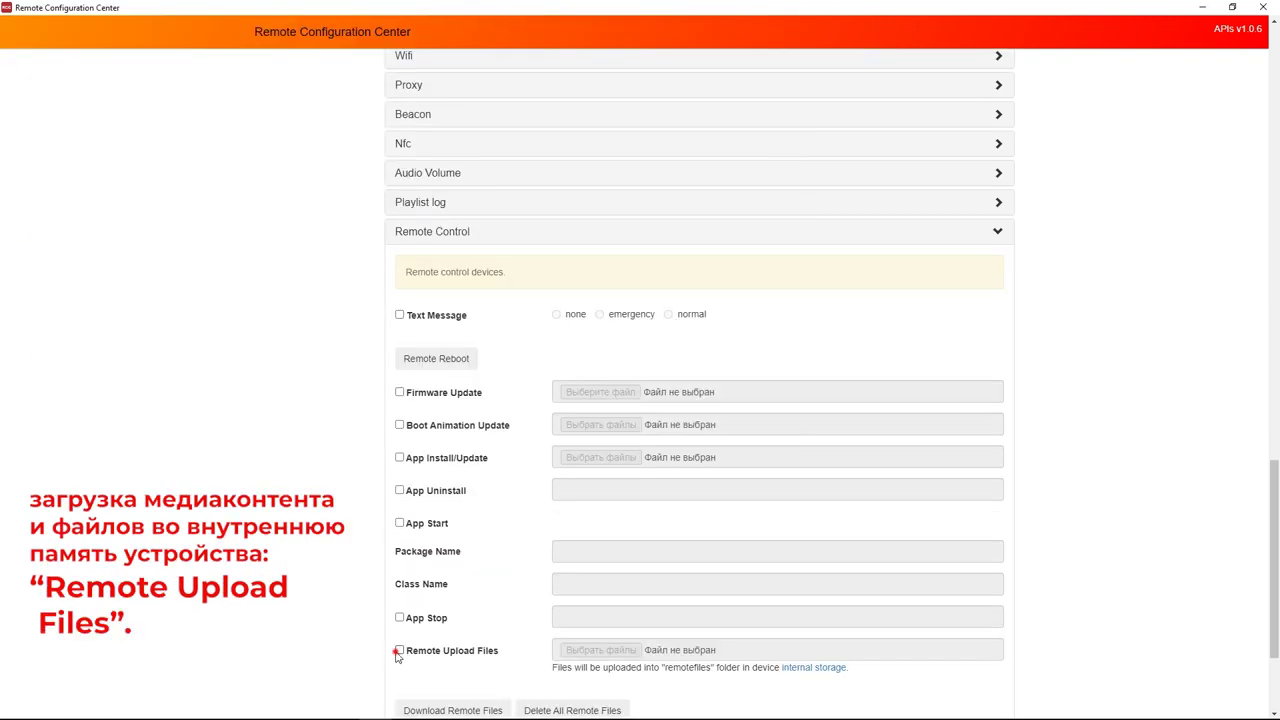
left_click(399, 650)
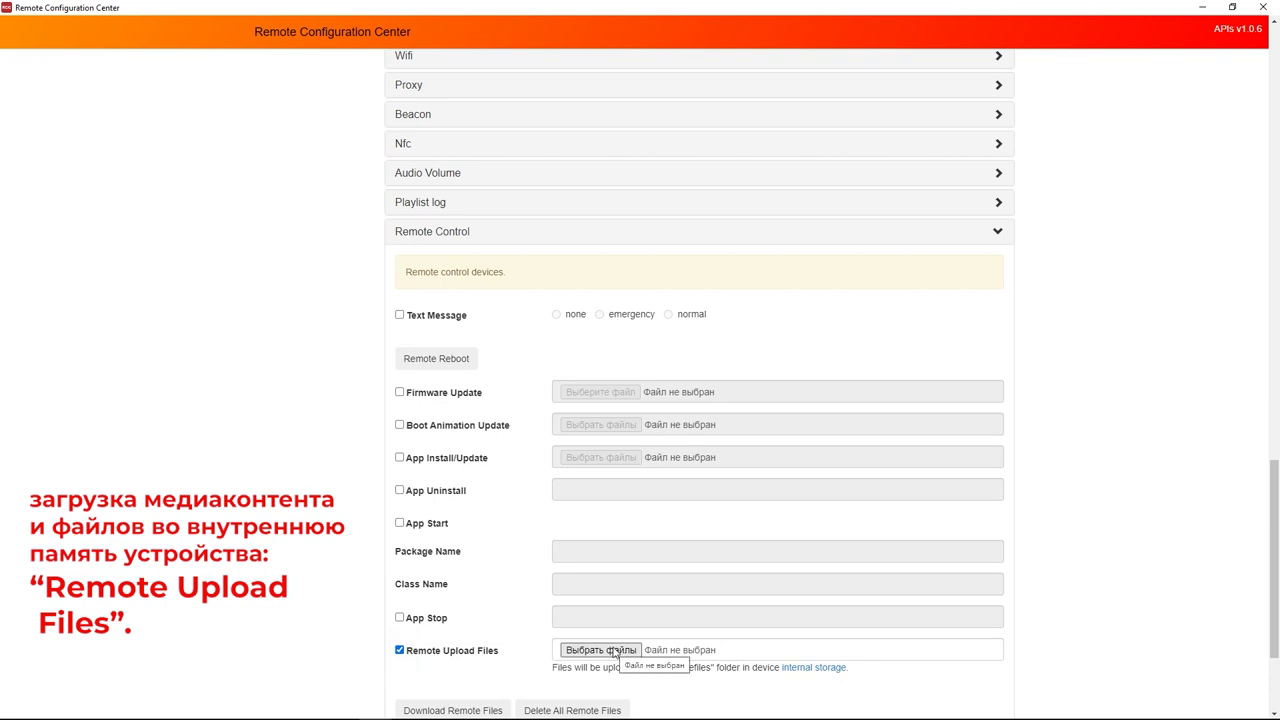
scroll(600, 655, "down", 3)
Inspect the Video app's package and launch entry under Application Information, then start configuration.
left_click(573, 660)
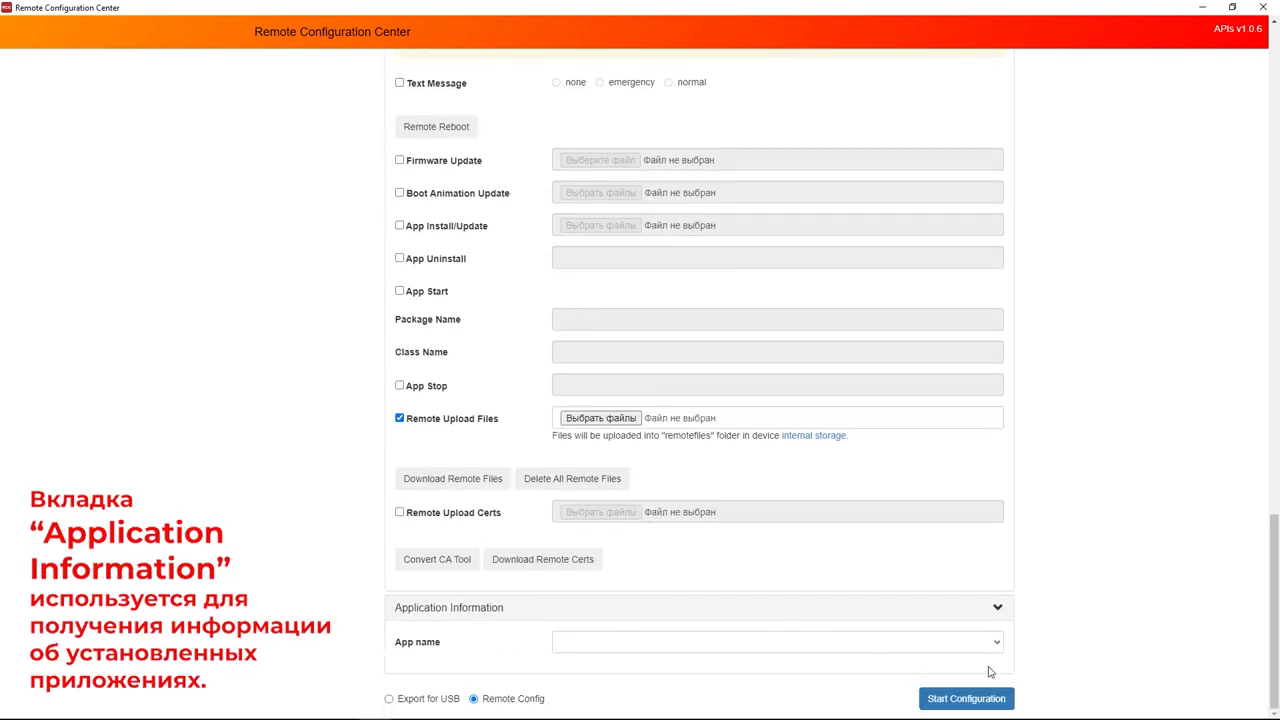
left_click(997, 645)
scroll(651, 525, "down", 3)
scroll(651, 525, "down", 3)
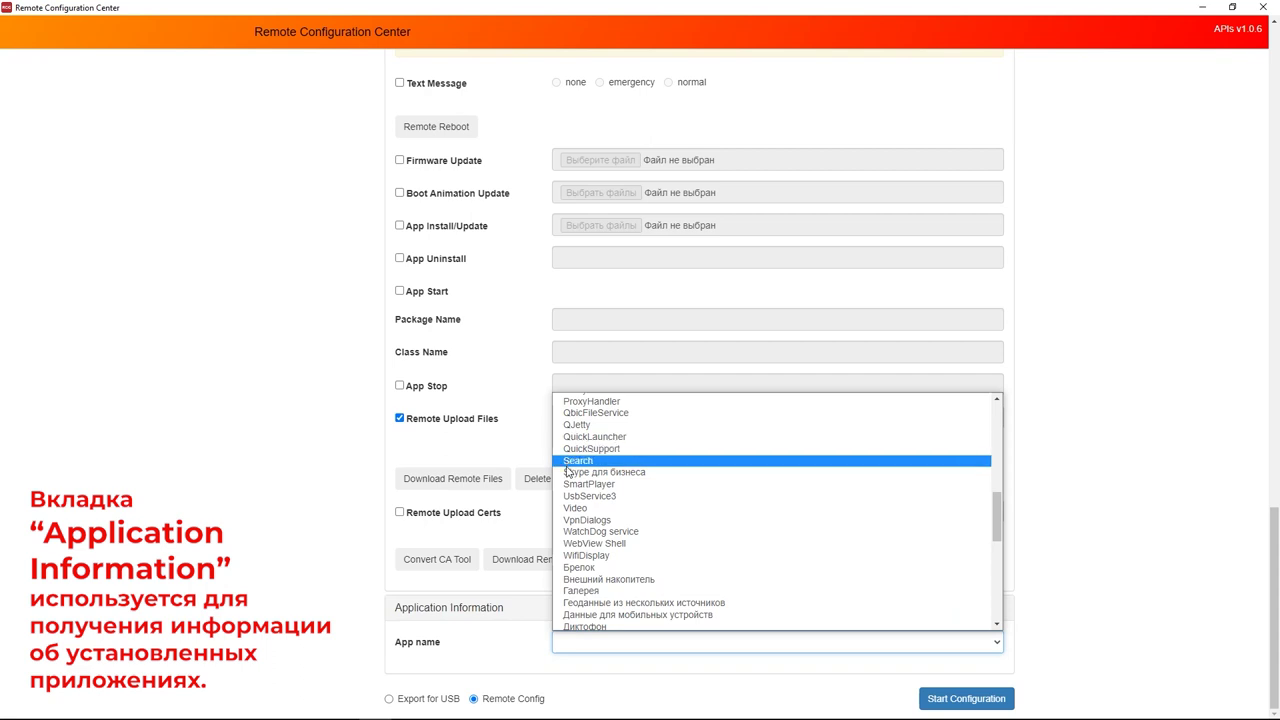
left_click(580, 508)
scroll(650, 615, "down", 2)
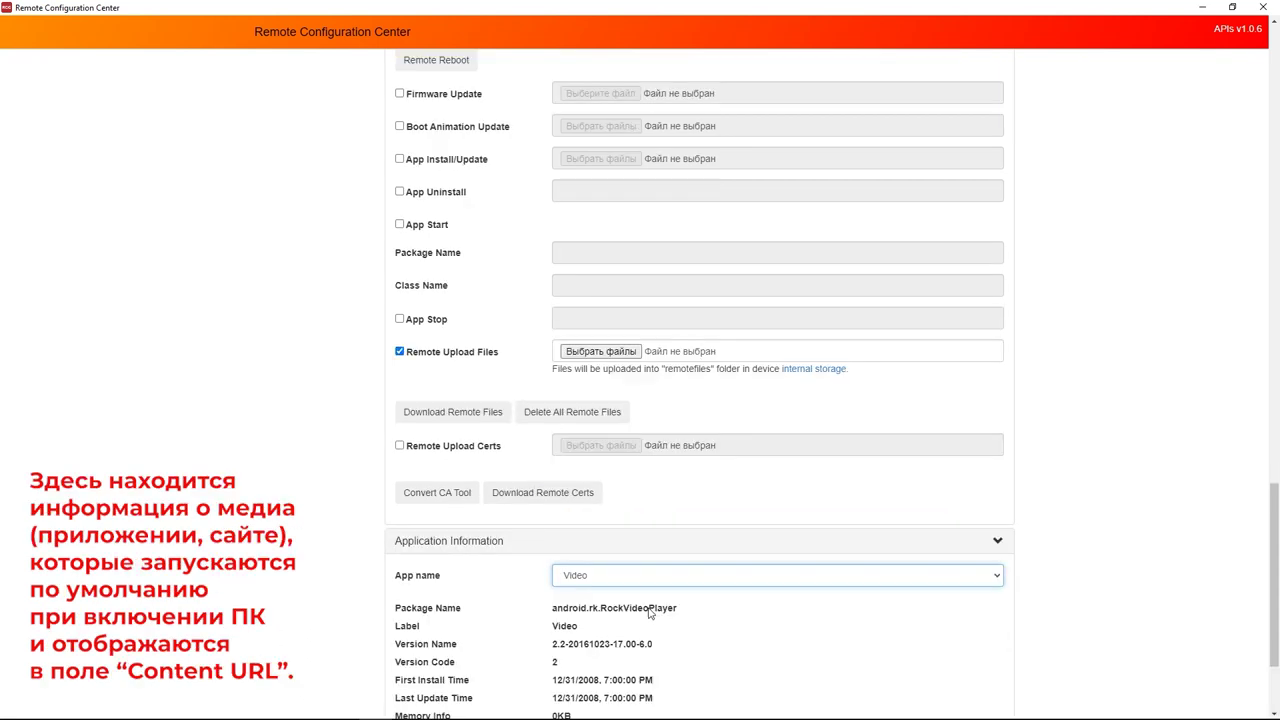
left_click_drag(557, 610, 732, 612)
scroll(966, 694, "down", 1)
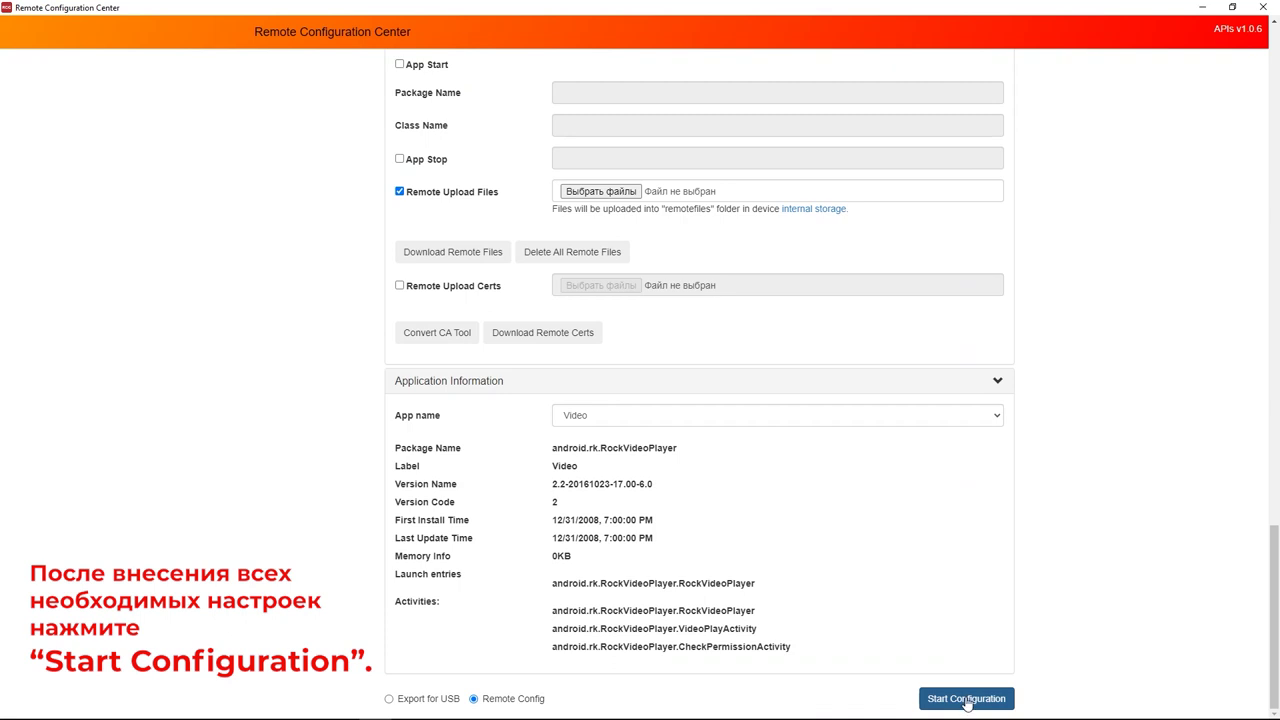
left_click(965, 700)
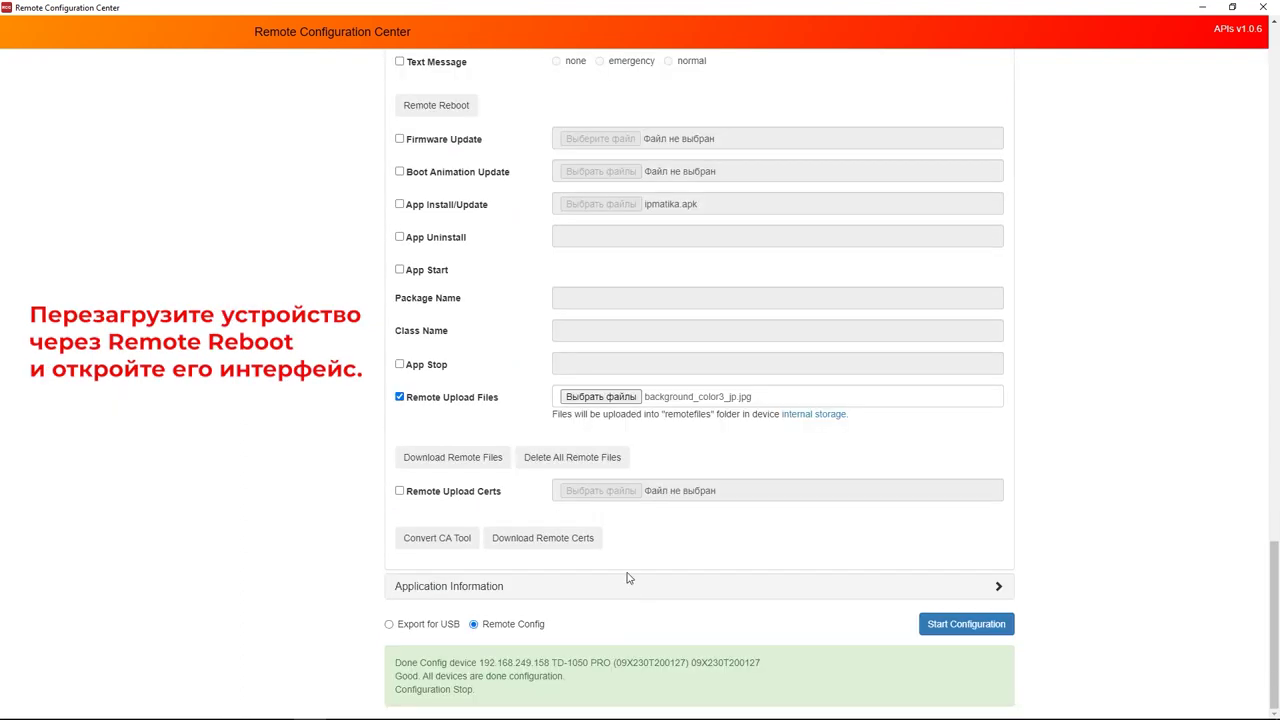
Return to the Configurate Scanned Devices list after sending the configuration.
scroll(628, 578, "up", 2)
left_click(432, 313)
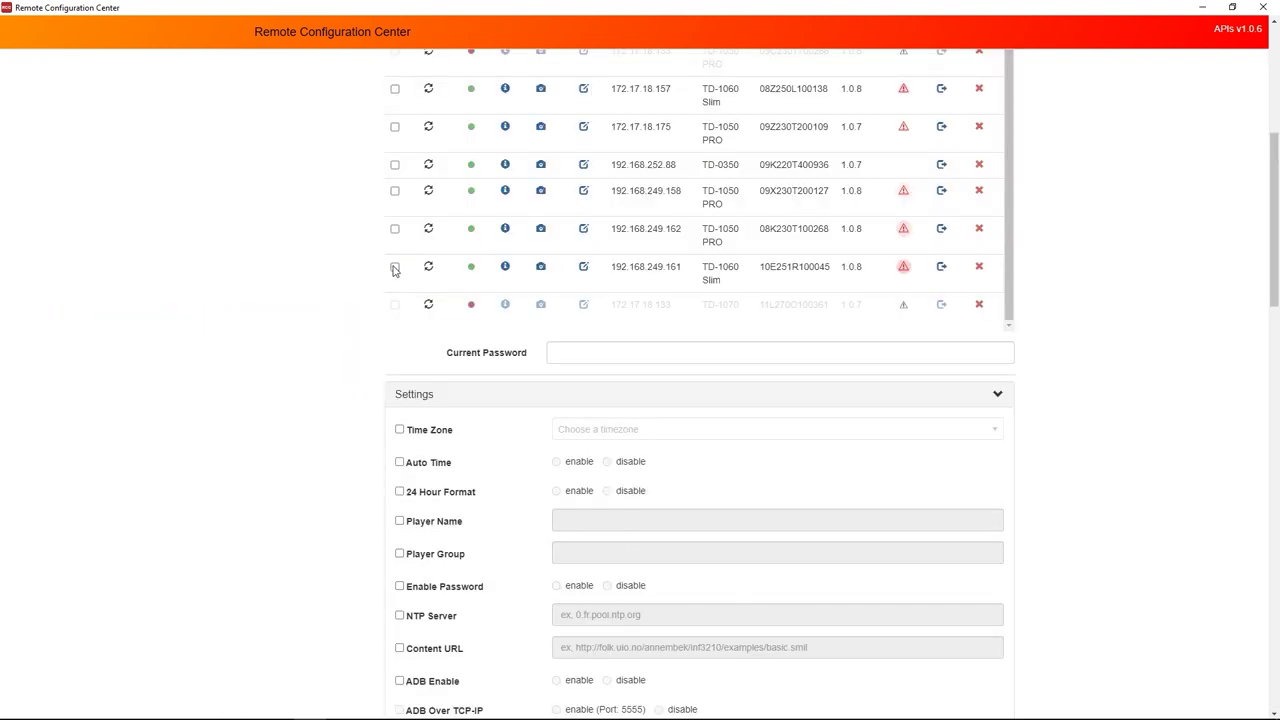
Open 192.168.249.161's remote screen, cancel autoplay, and go to its Player settings.
left_click(394, 266)
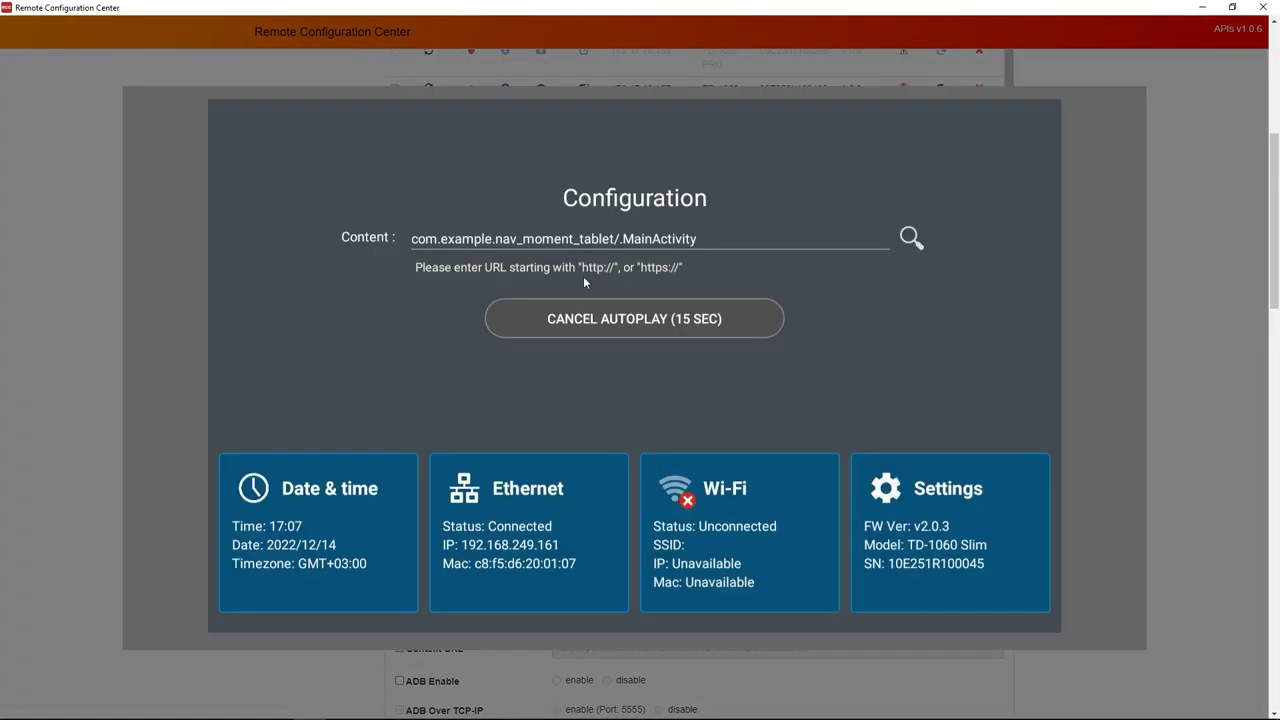
left_click(620, 323)
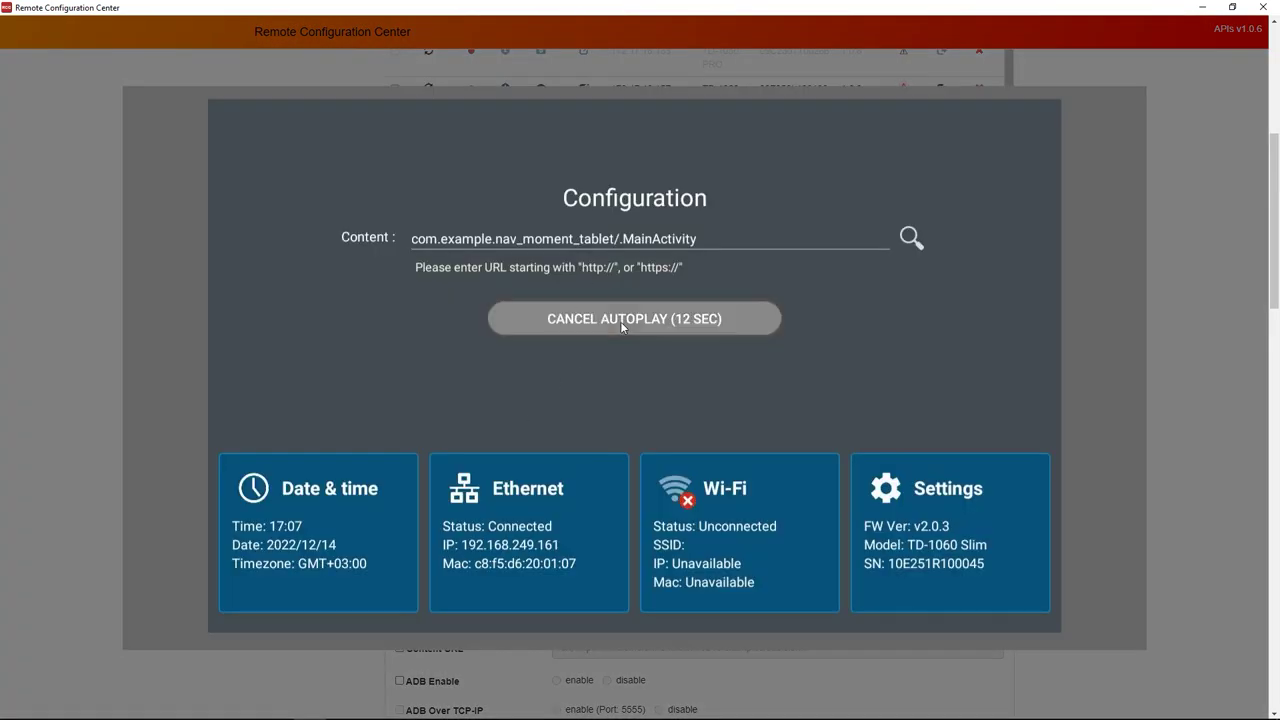
left_click(924, 504)
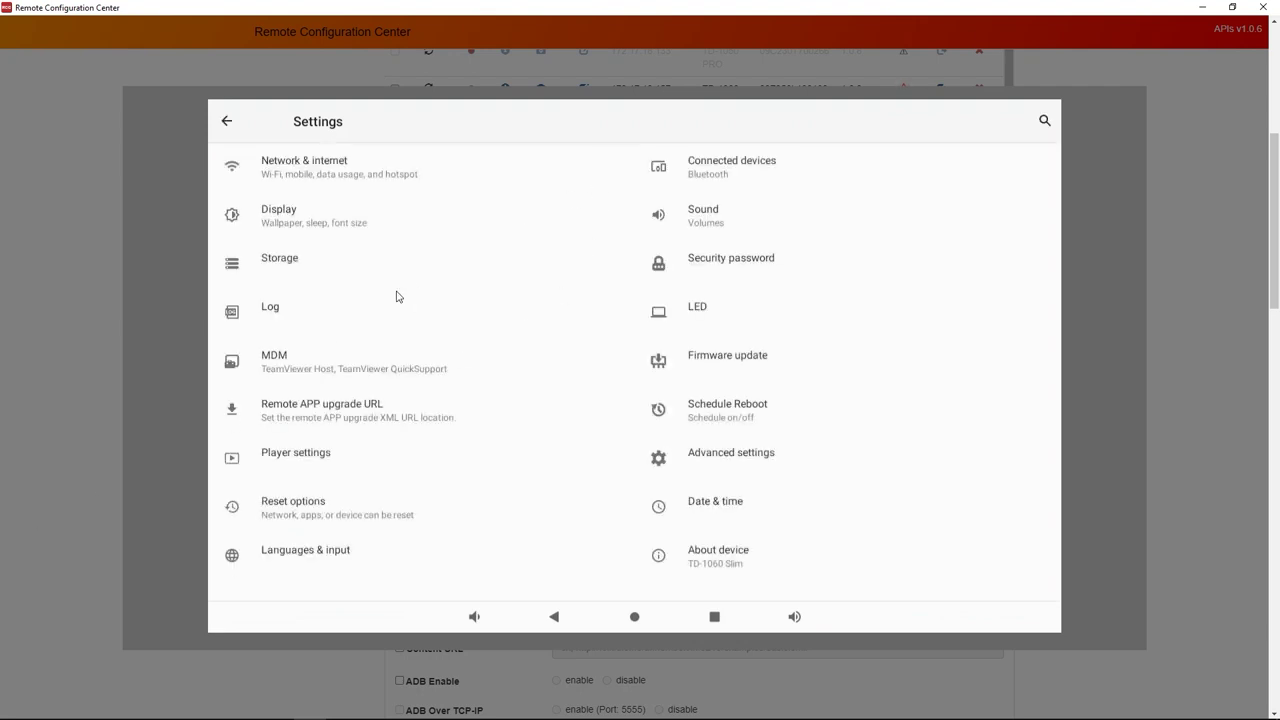
left_click(287, 459)
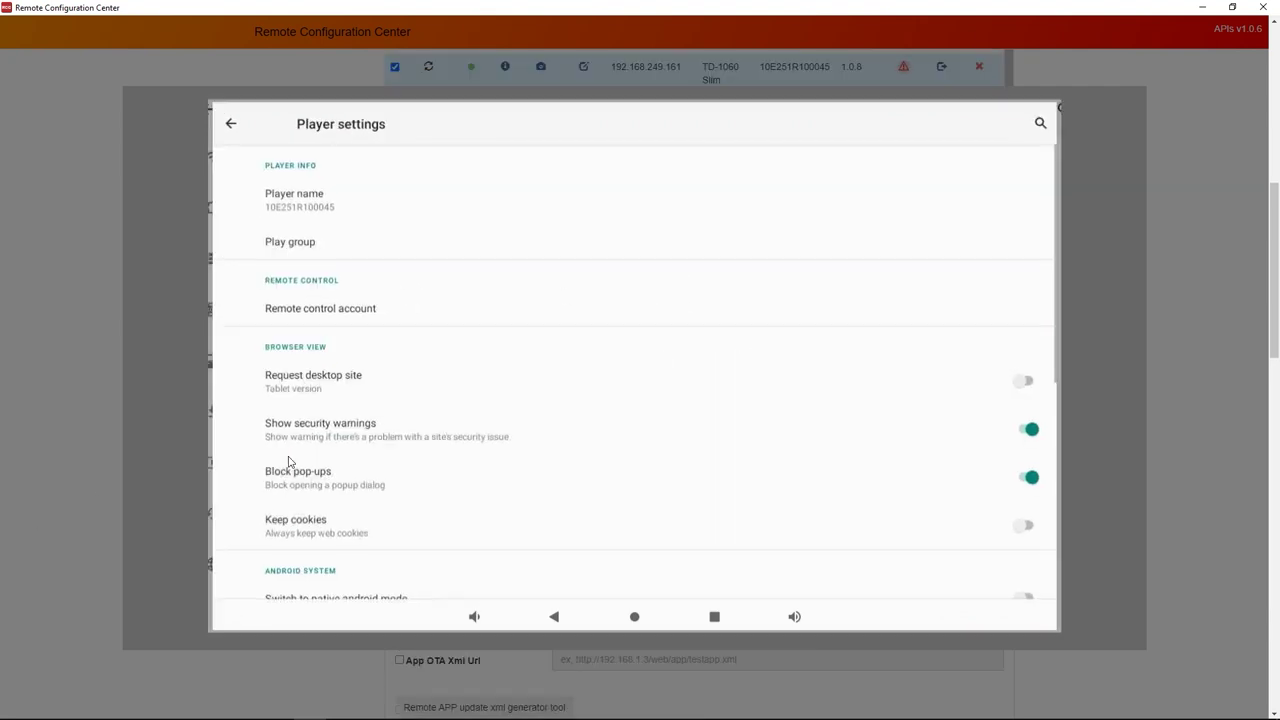
scroll(362, 452, "down", 5)
left_click(284, 414)
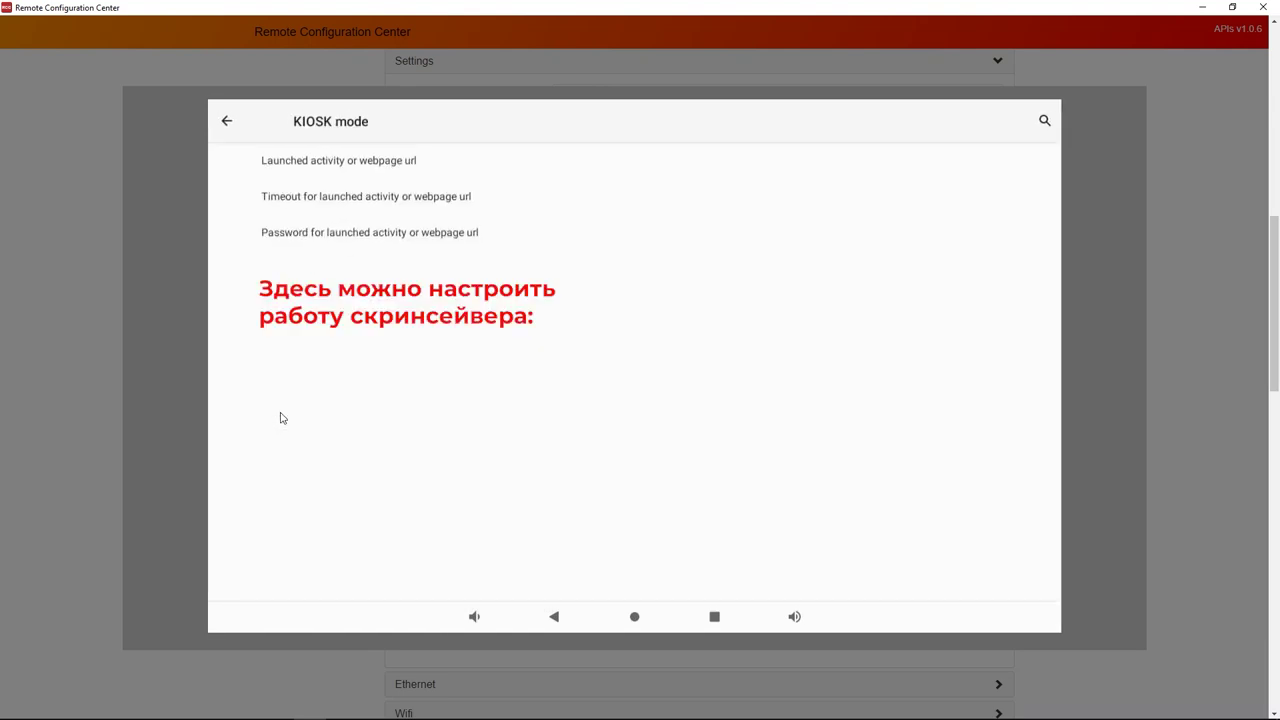
left_click(311, 163)
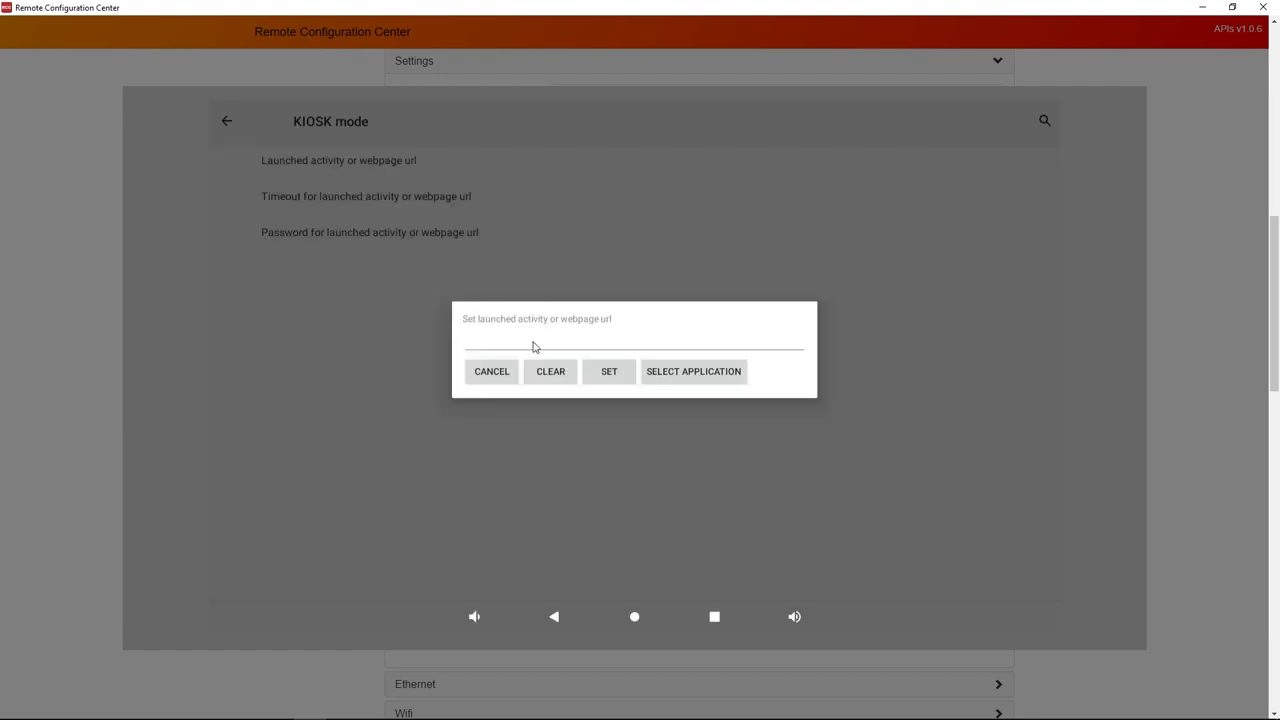
left_click(481, 376)
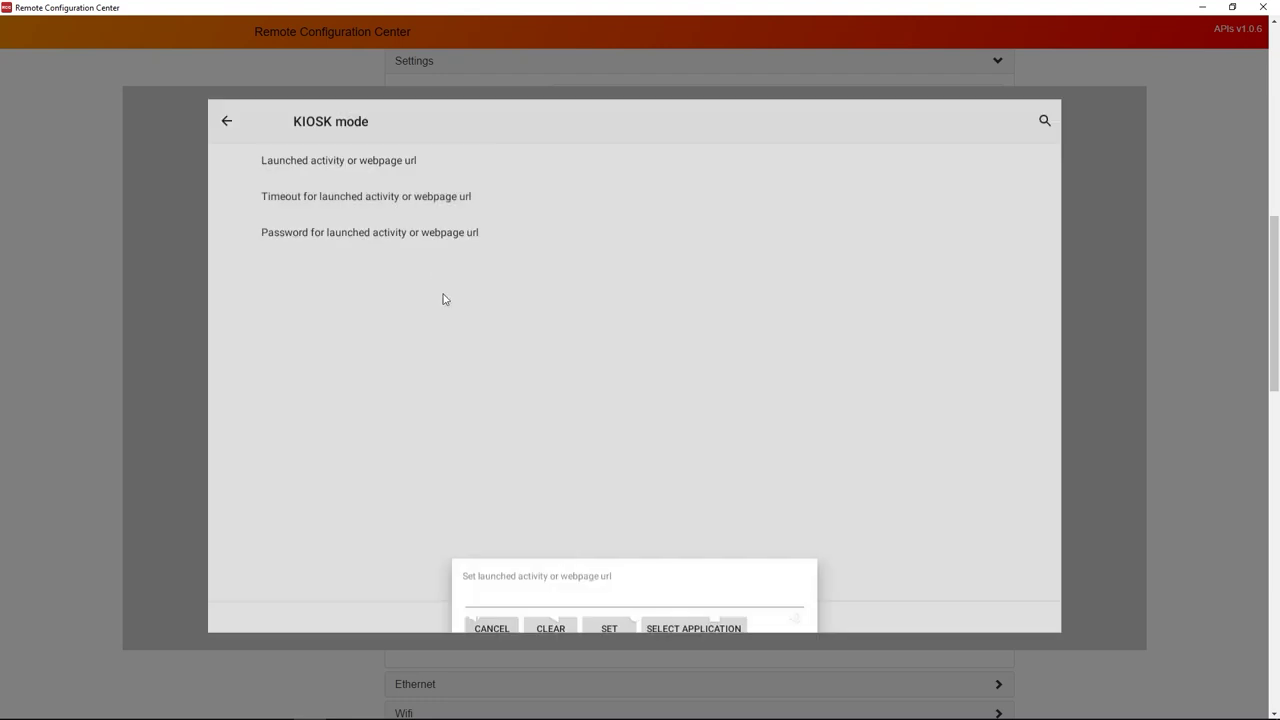
left_click(340, 201)
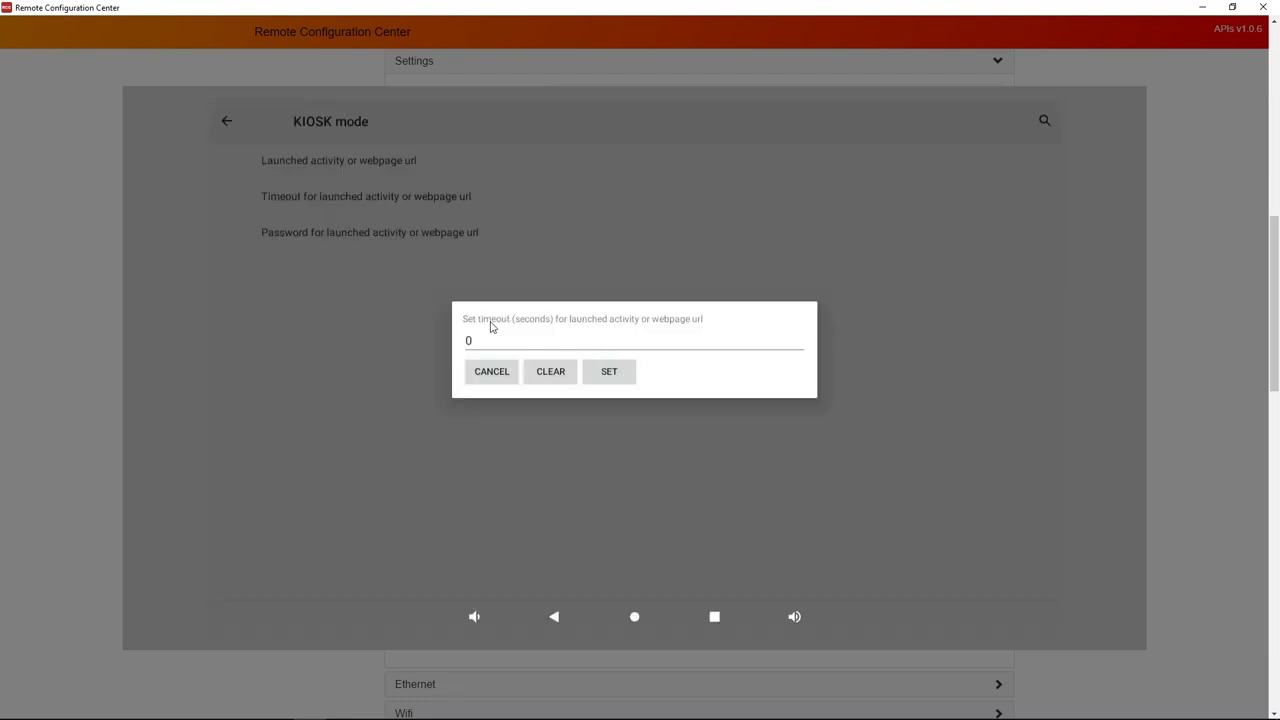
left_click(489, 373)
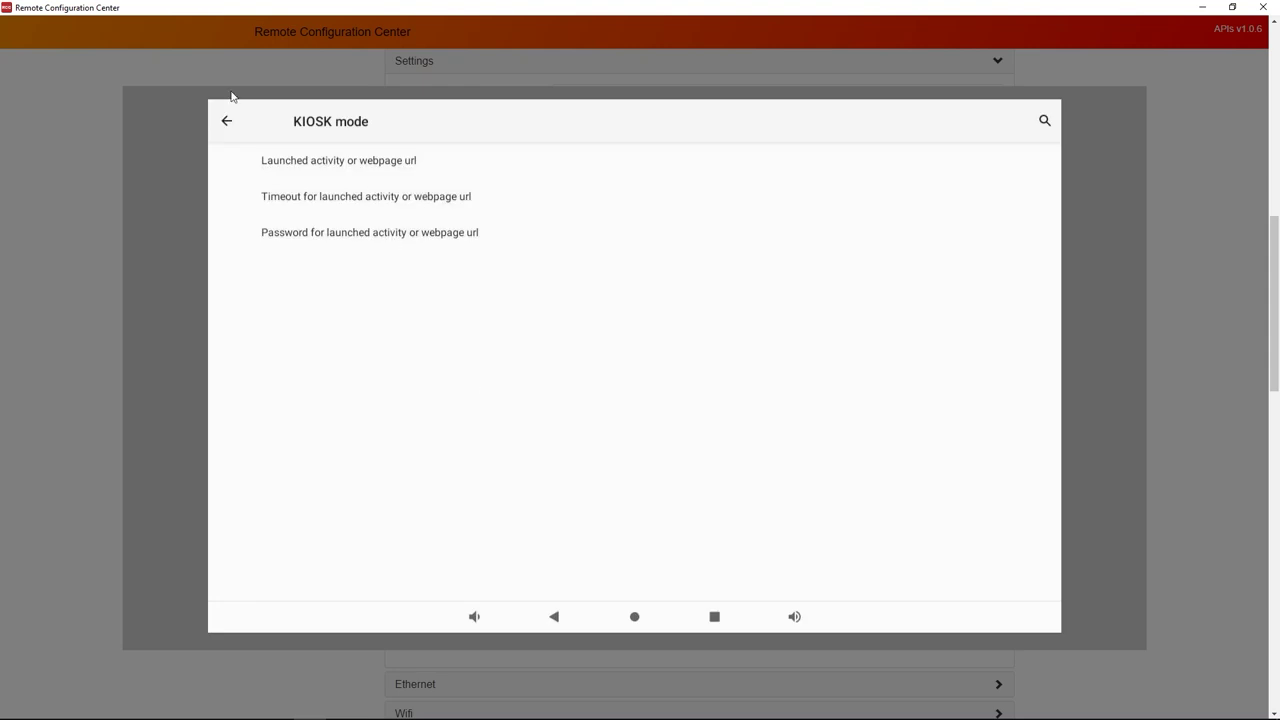
left_click(225, 121)
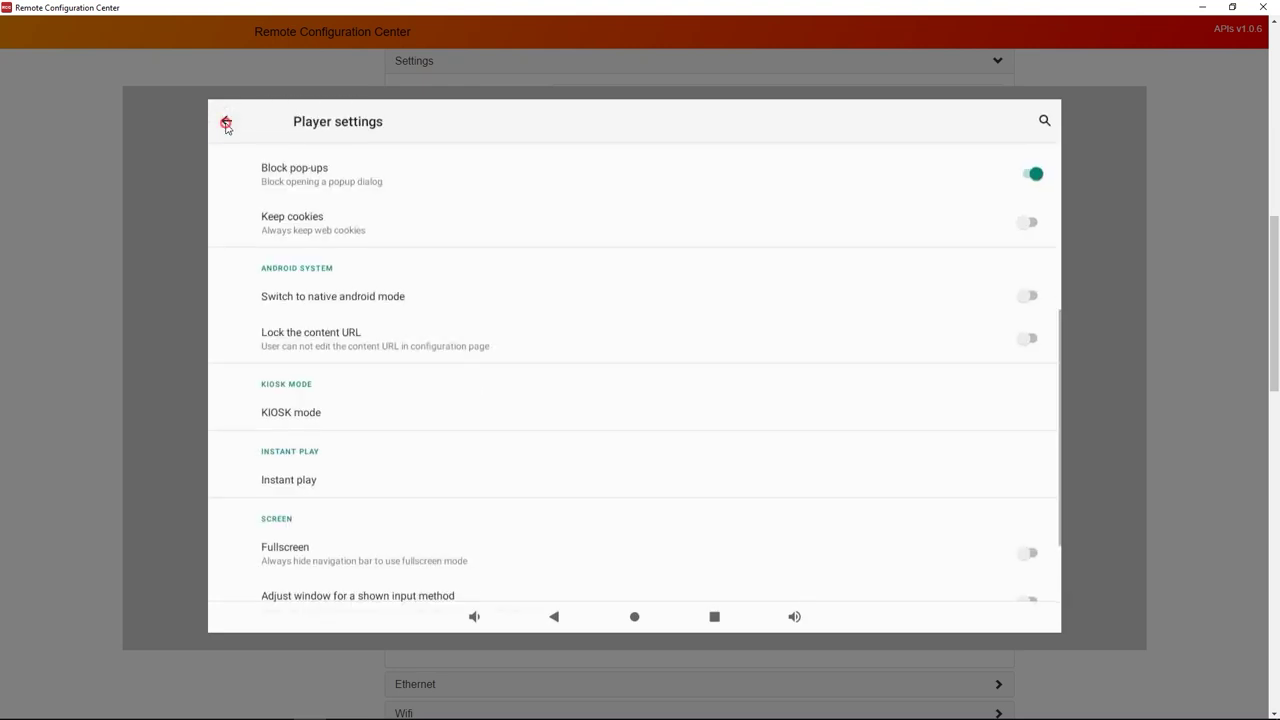
left_click(226, 121)
left_click(554, 616)
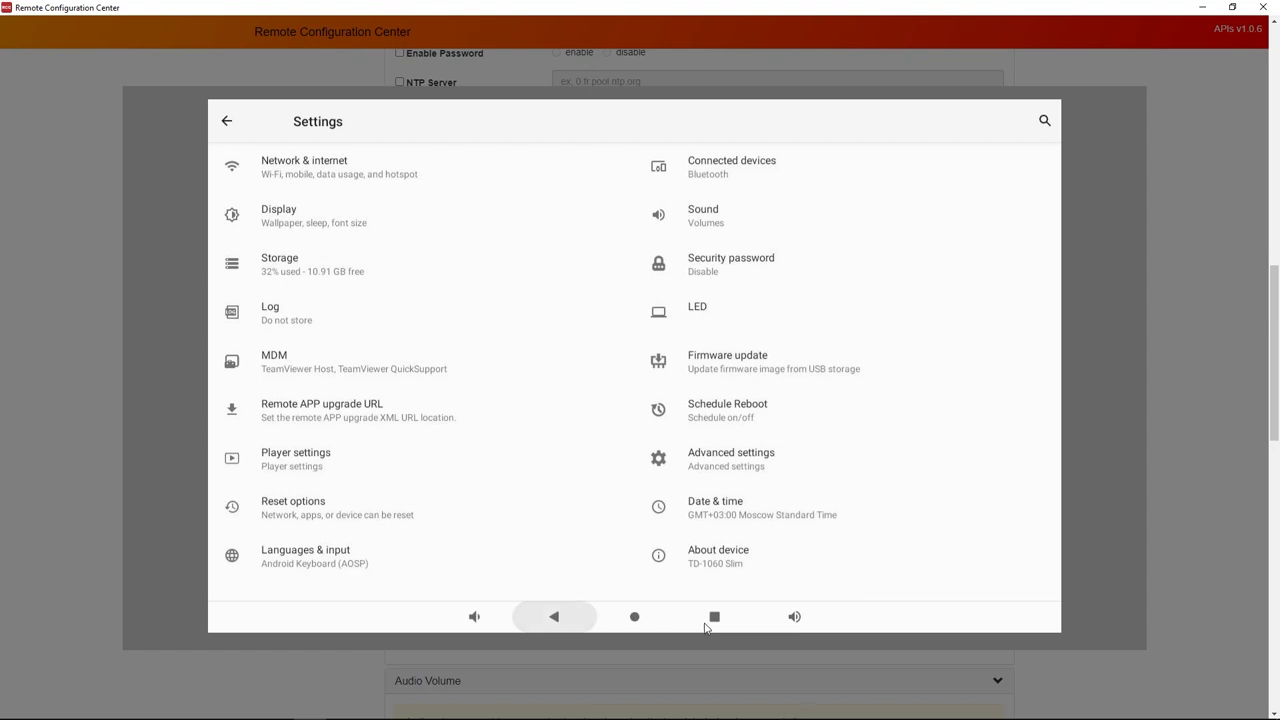
Launch the device's booking app instead of autoplay and book the room 19:08–19:23 (15 мин).
left_click(685, 318)
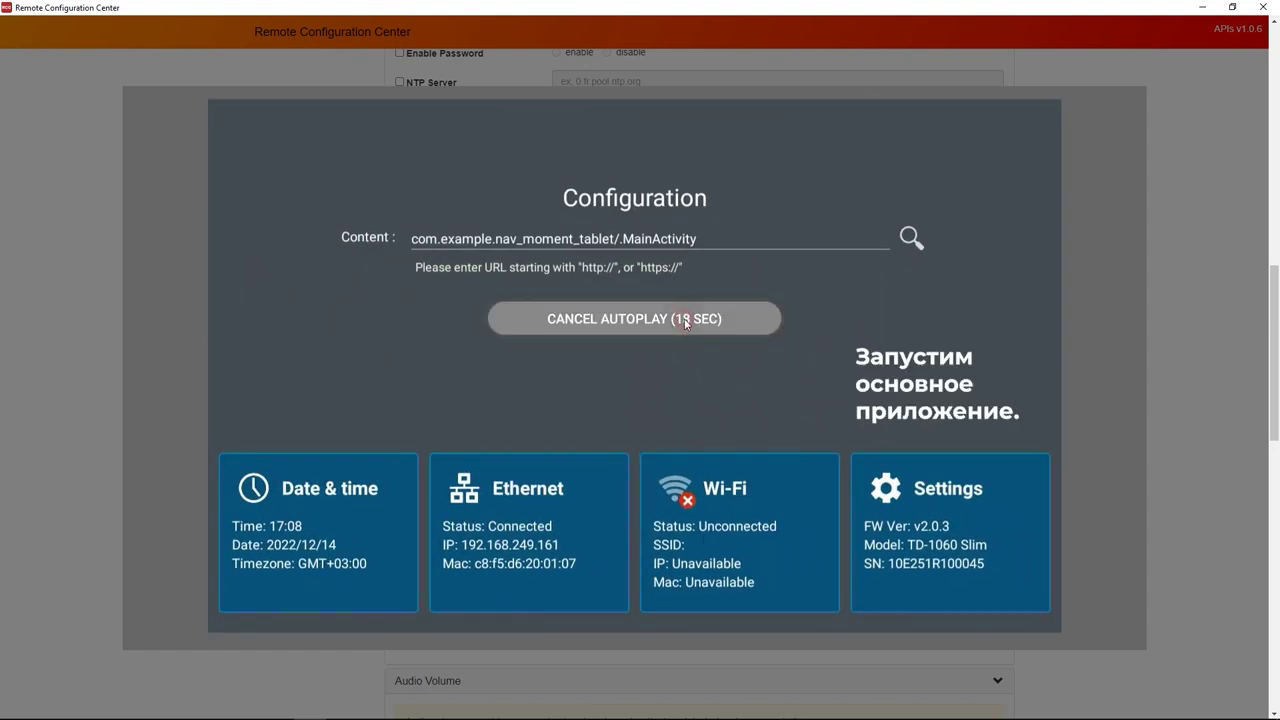
left_click(661, 318)
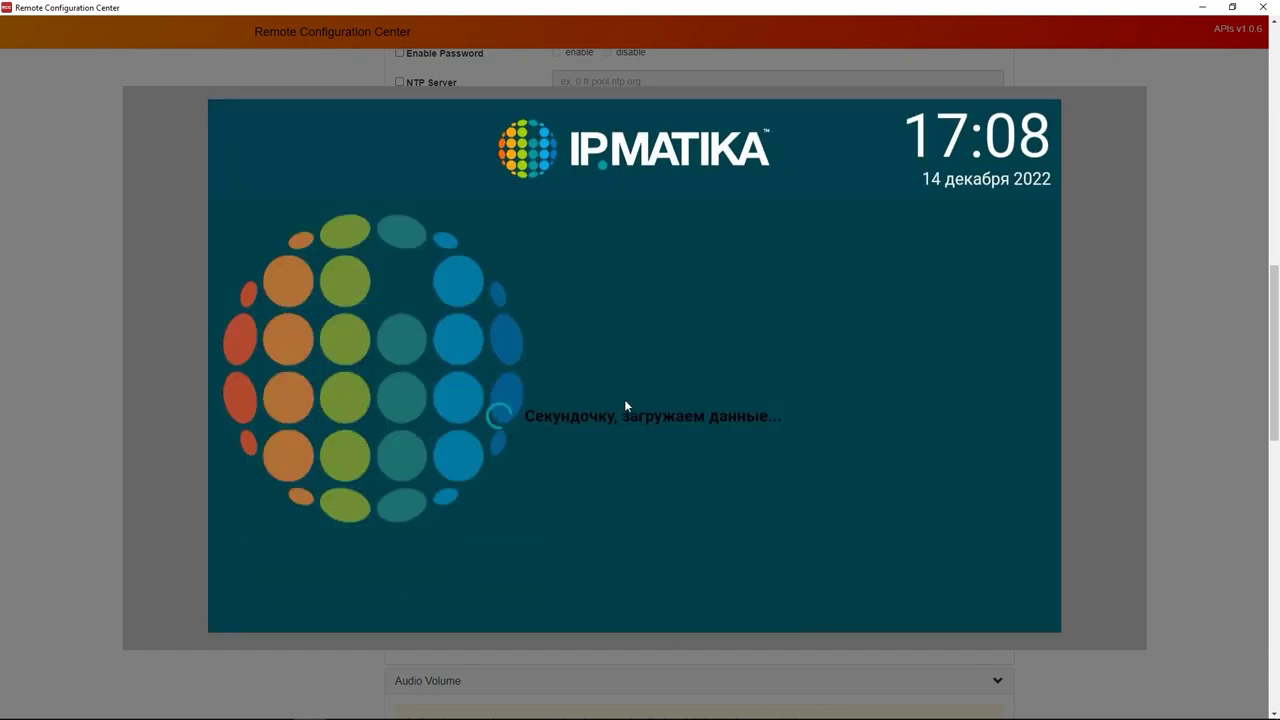
left_click(261, 591)
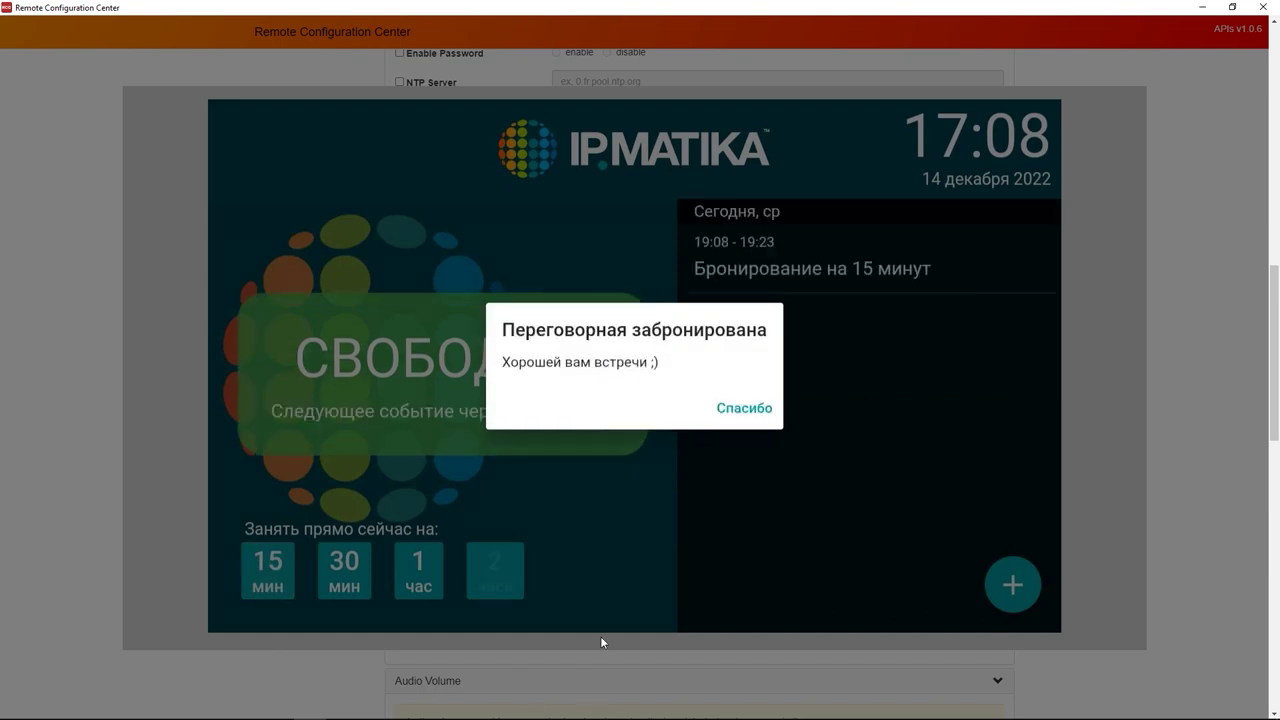
left_click(766, 410)
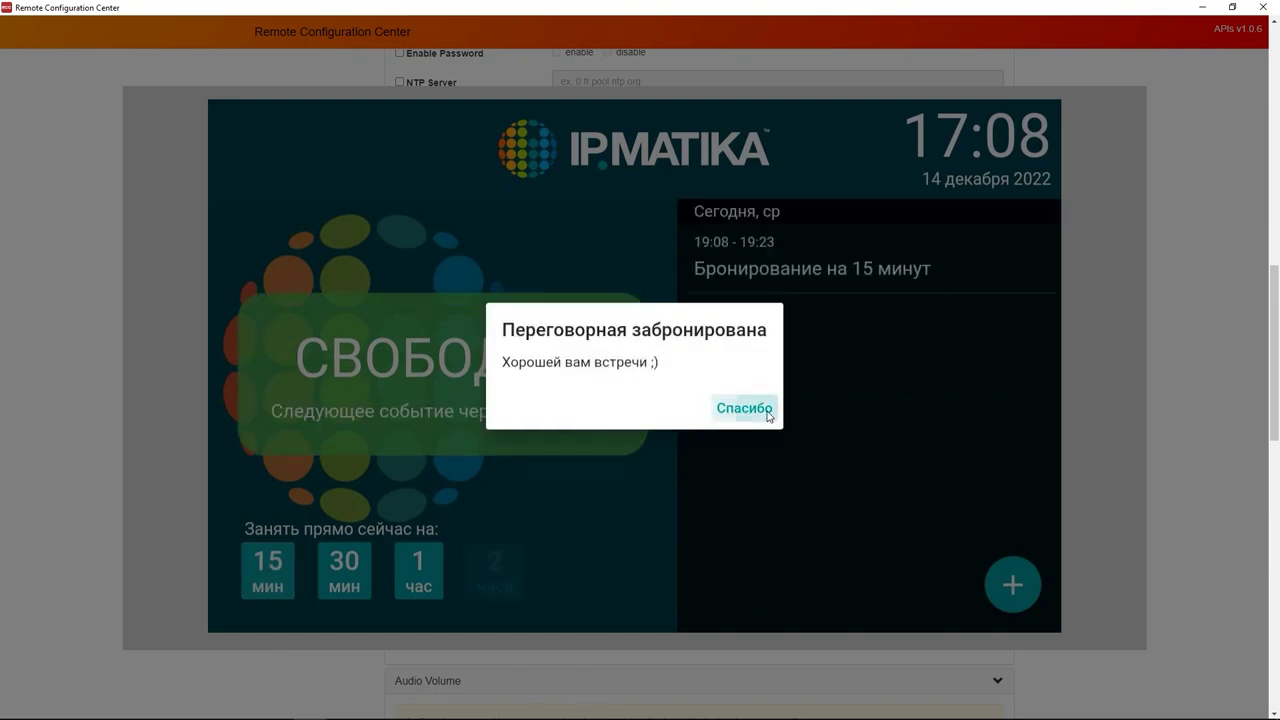